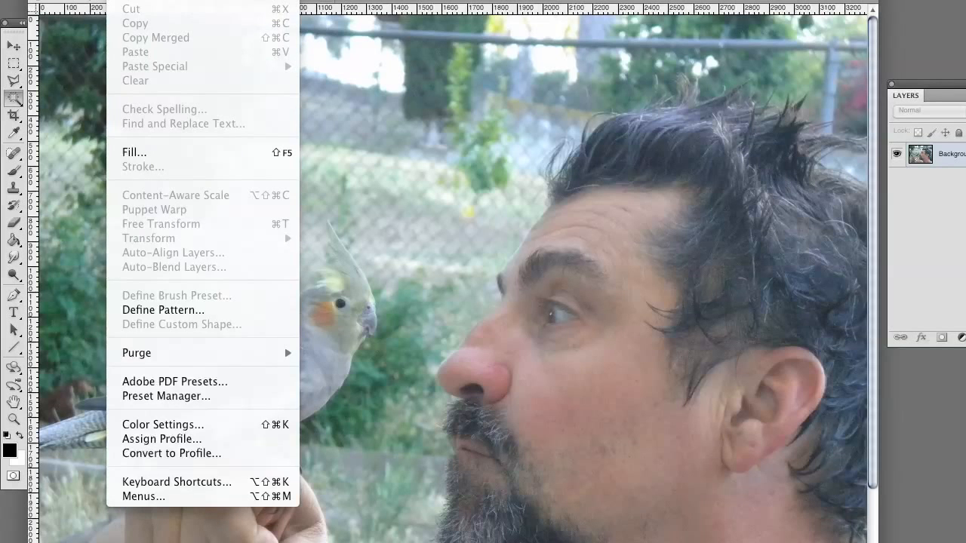
Set the image resolution to 72 pixels/inch with resampling off, and turn Resample Image back on
left_click(184, 37)
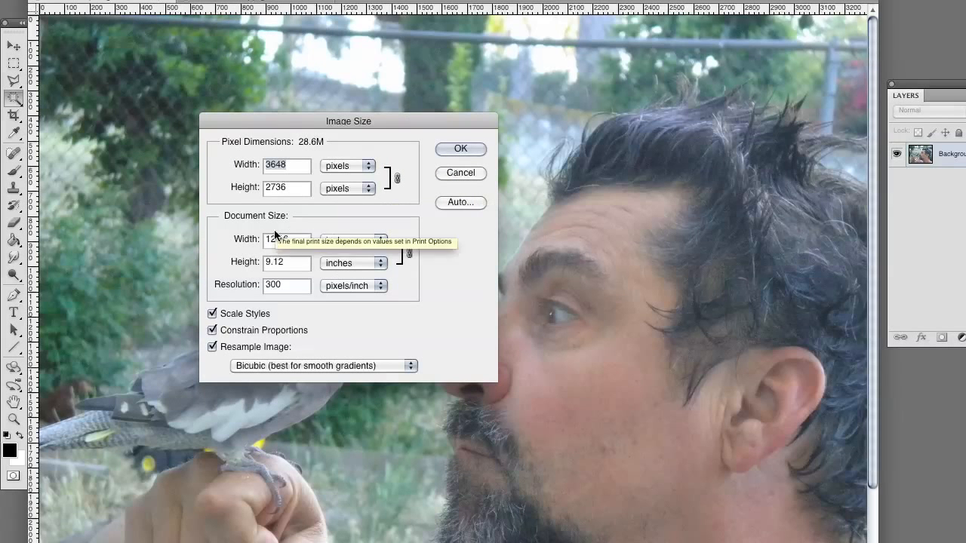
left_click(214, 348)
left_click(276, 285)
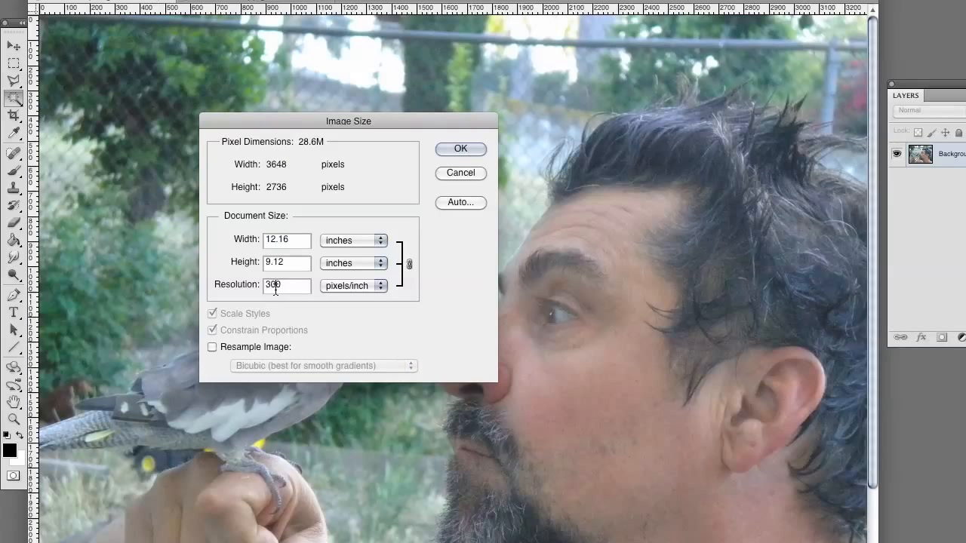
double_click(276, 284)
type("72")
left_click(212, 347)
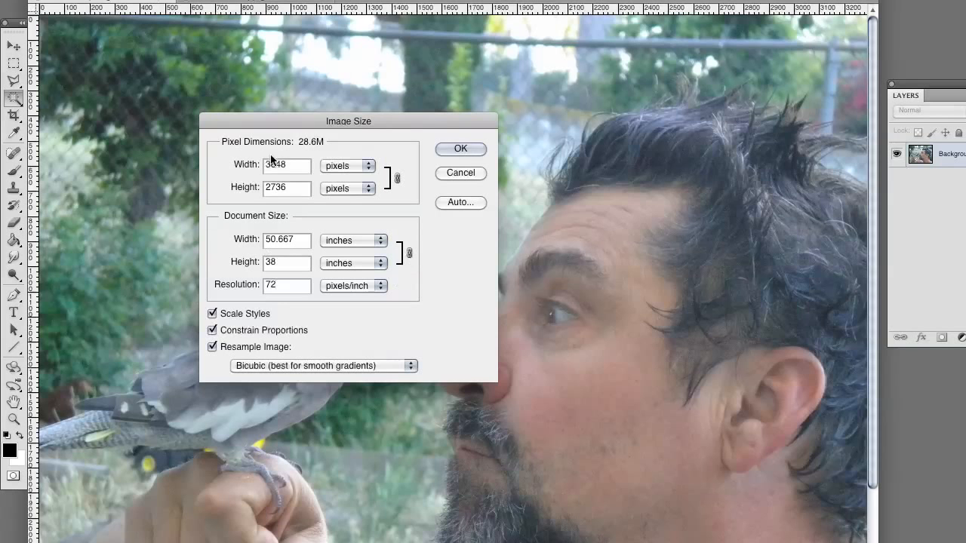
Resize the image to a width of 800 pixels with proportions constrained
double_click(287, 166)
type("800")
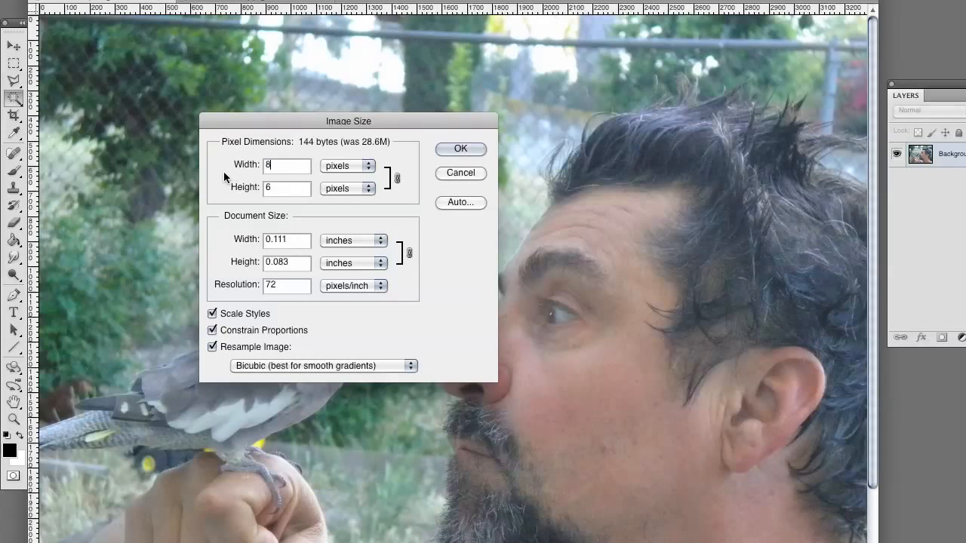
left_click(474, 149)
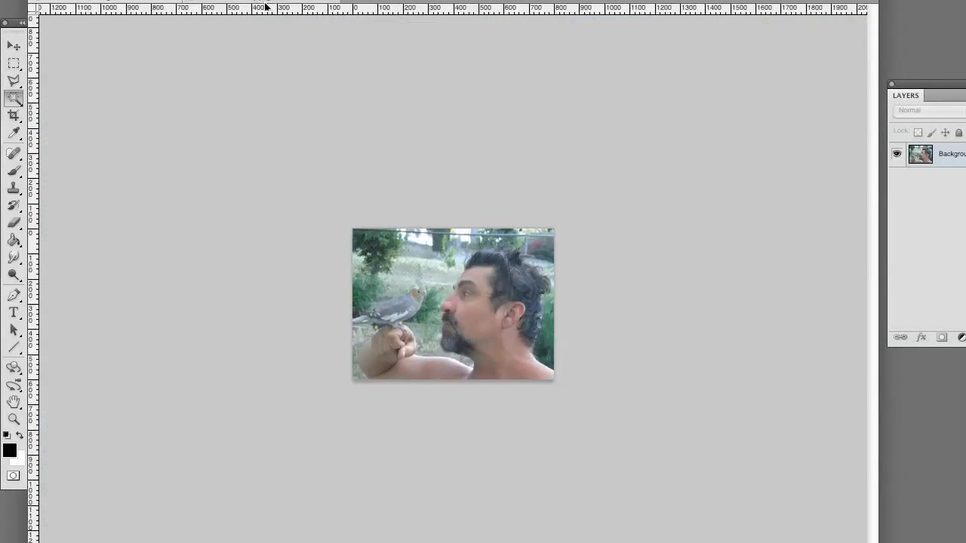
View the DSCN6749 copy document at 100% and close it without saving
key("super+1")
key("super+w")
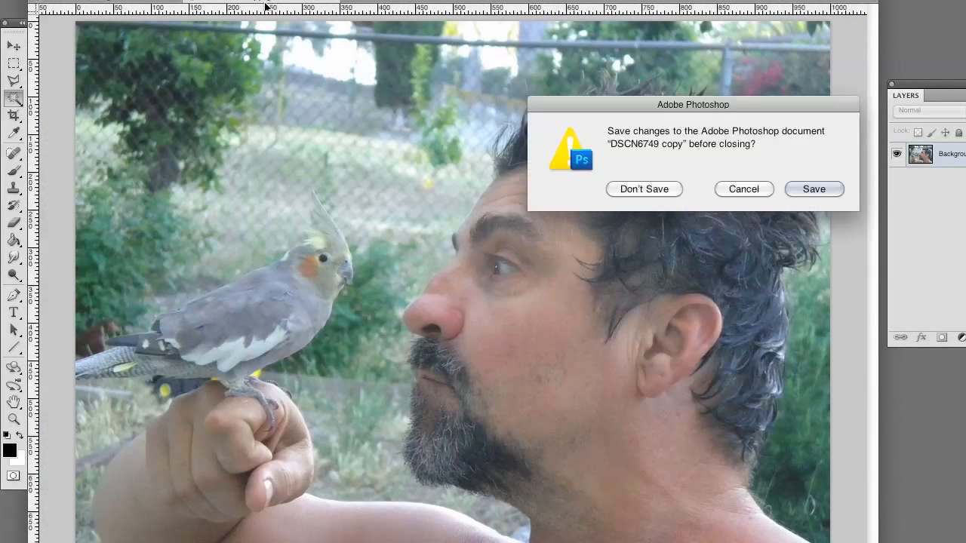
left_click(649, 189)
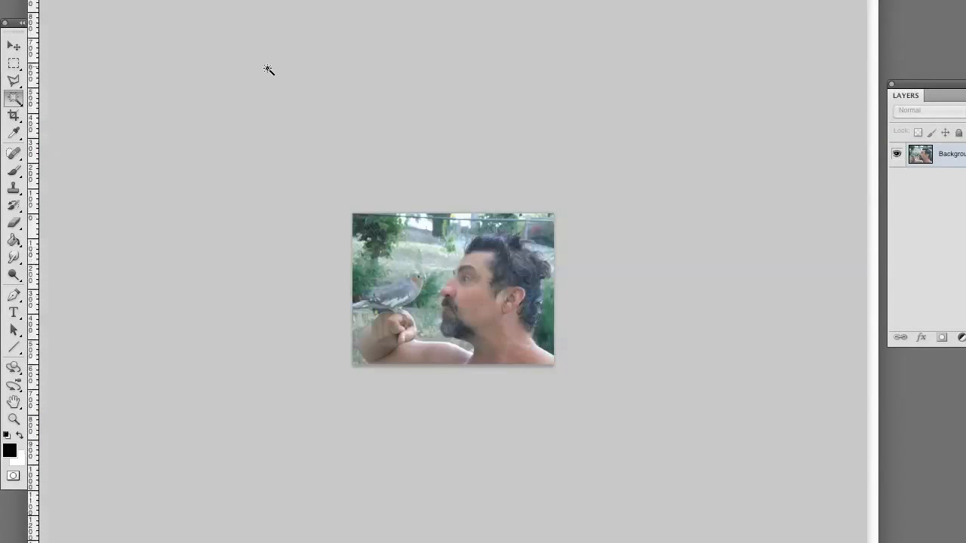
Duplicate the DSCN6749.JPG image as "week 2 character dev"
double_click(14, 419)
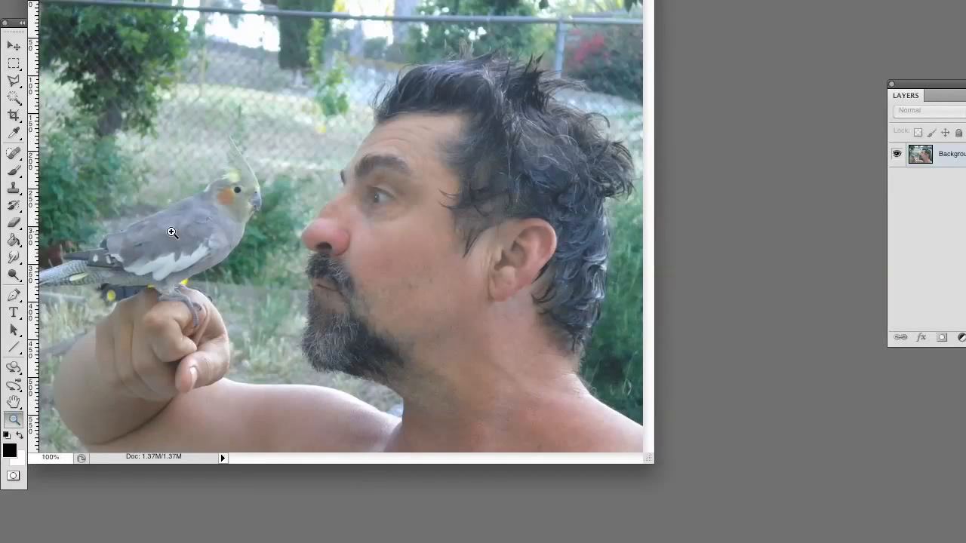
left_click_drag(161, 0, 264, 29)
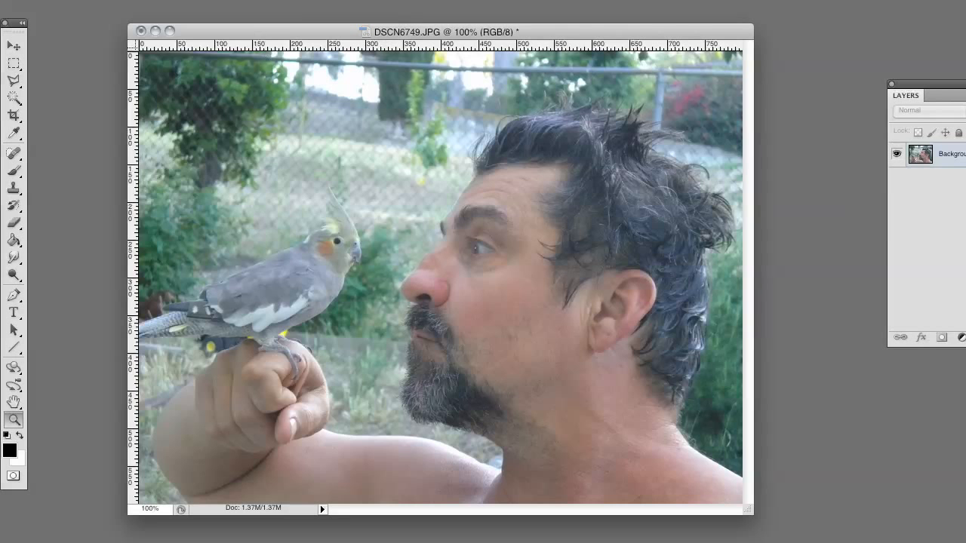
left_click(162, 0)
left_click(202, 138)
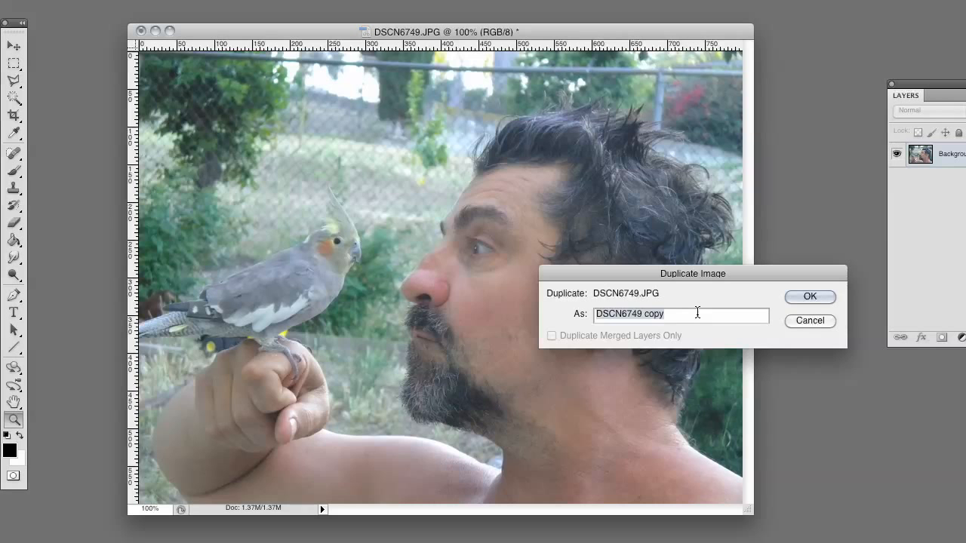
type("week 2 character dev")
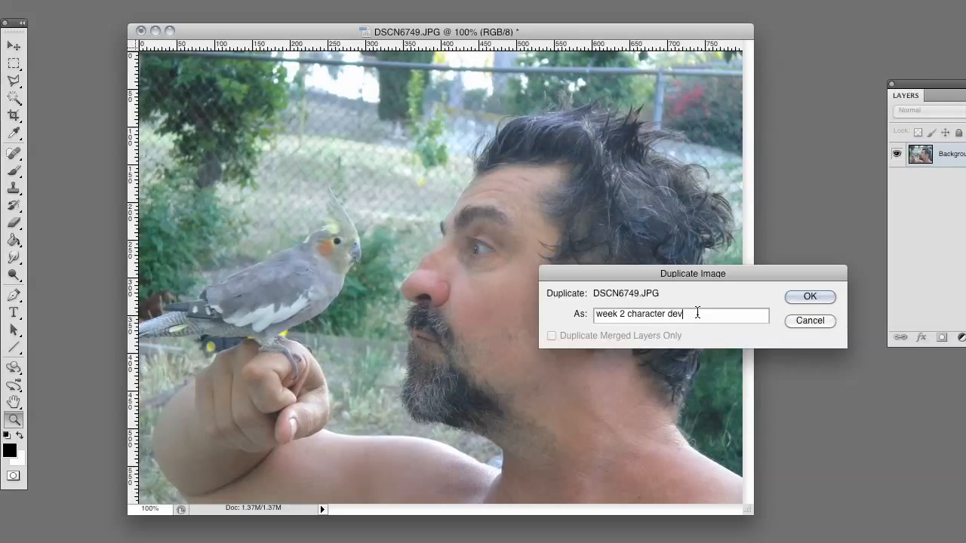
key("Return")
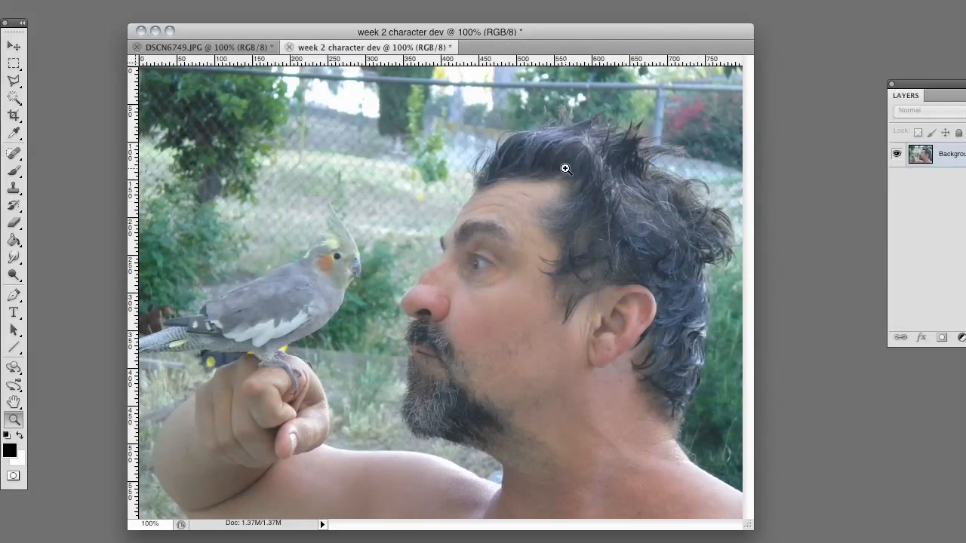
Close the original DSCN6749.JPG document without saving its changes
left_click(223, 49)
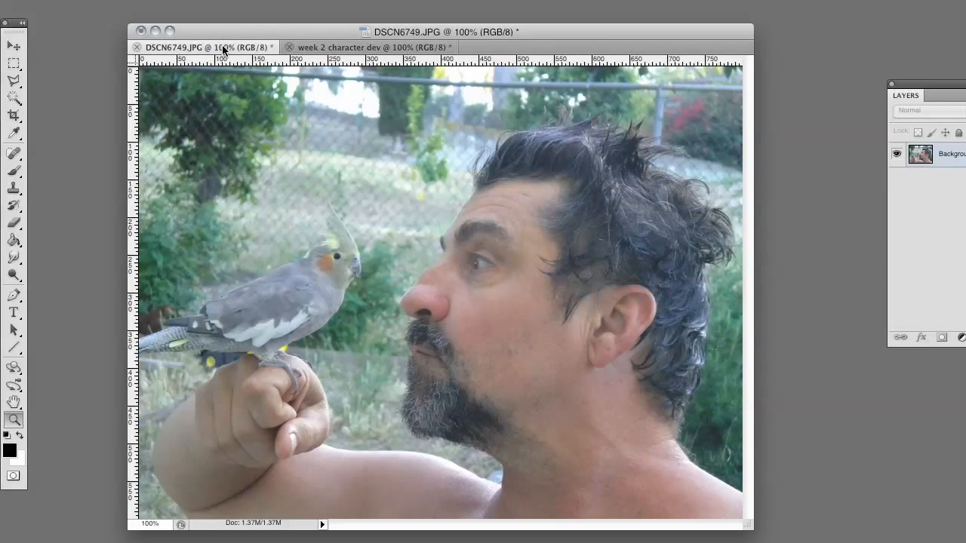
key("super+w")
left_click(642, 189)
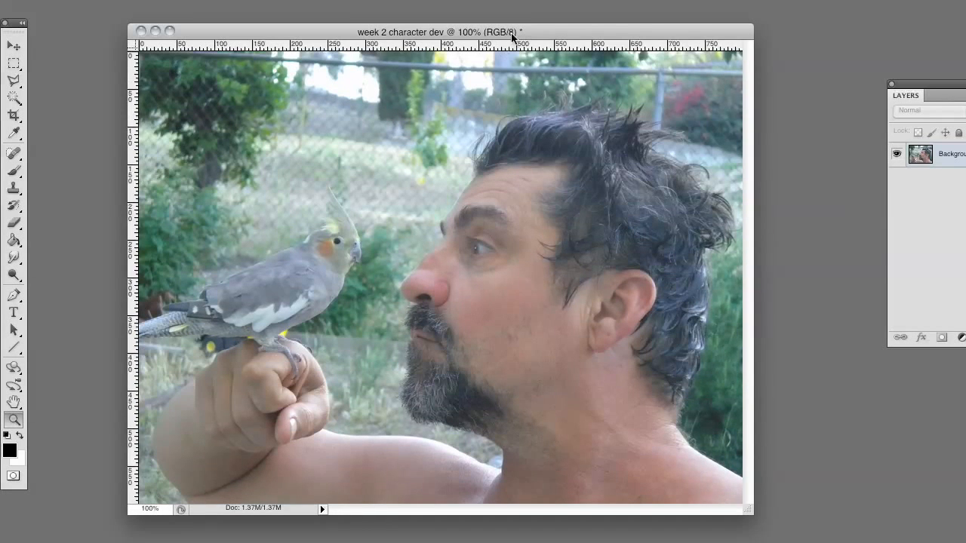
Bring the Layers panel fully into view and duplicate the Background layer
left_click_drag(550, 30, 545, 30)
left_click_drag(954, 82, 873, 73)
left_click_drag(885, 151, 922, 329)
left_click_drag(858, 78, 858, 78)
Apply an automatic Levels correction to the Background copy layer
key("i")
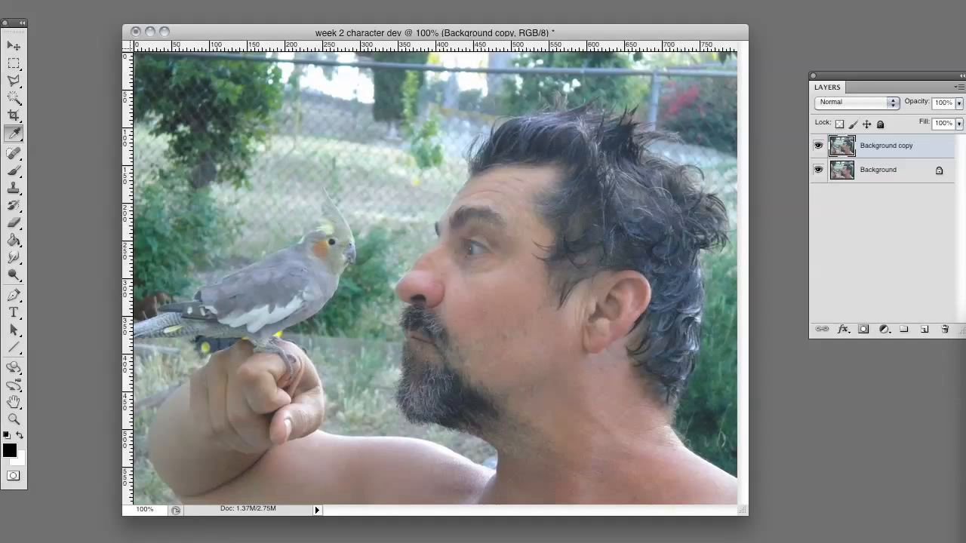
key("super+l")
left_click_drag(759, 220, 652, 221)
left_click(852, 307)
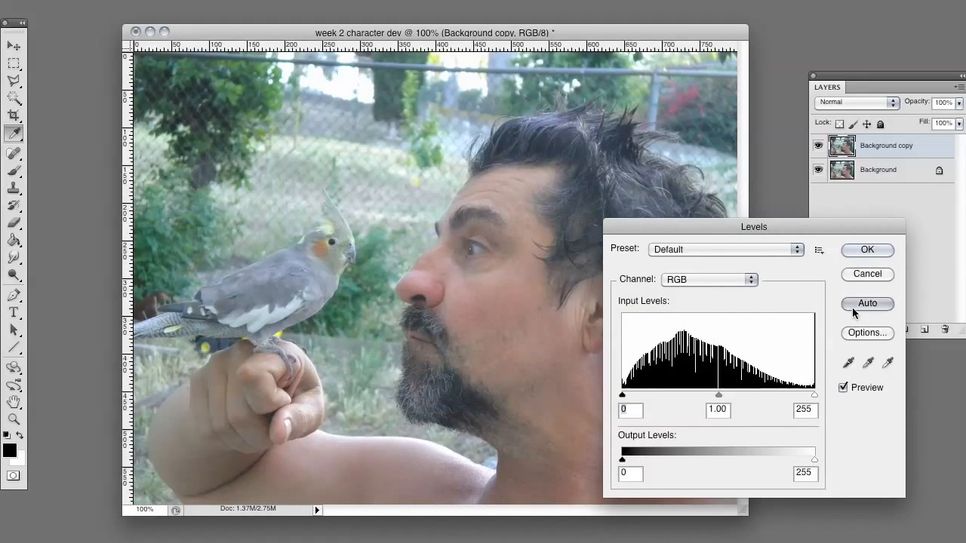
left_click(866, 249)
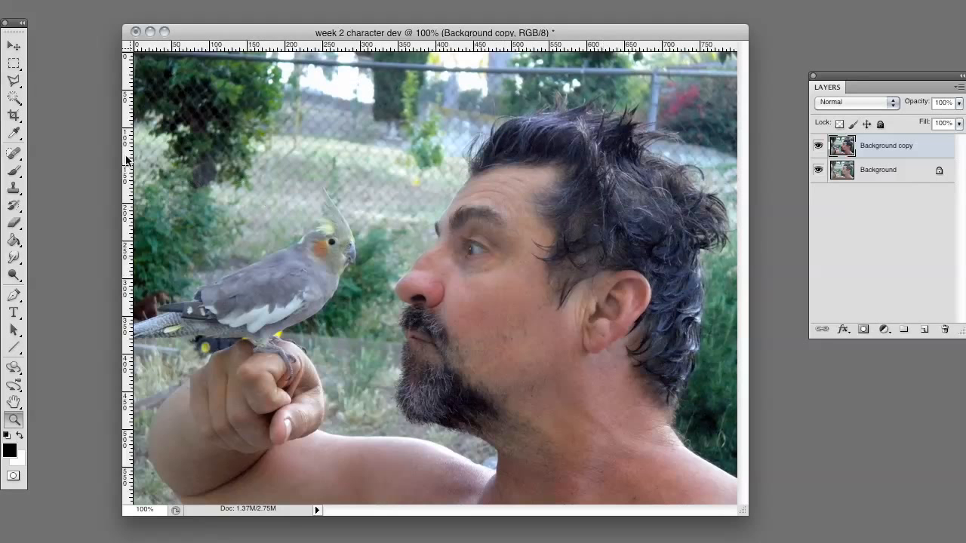
Outline the man's ear with a closed Polygonal Lasso selection
left_click(14, 80)
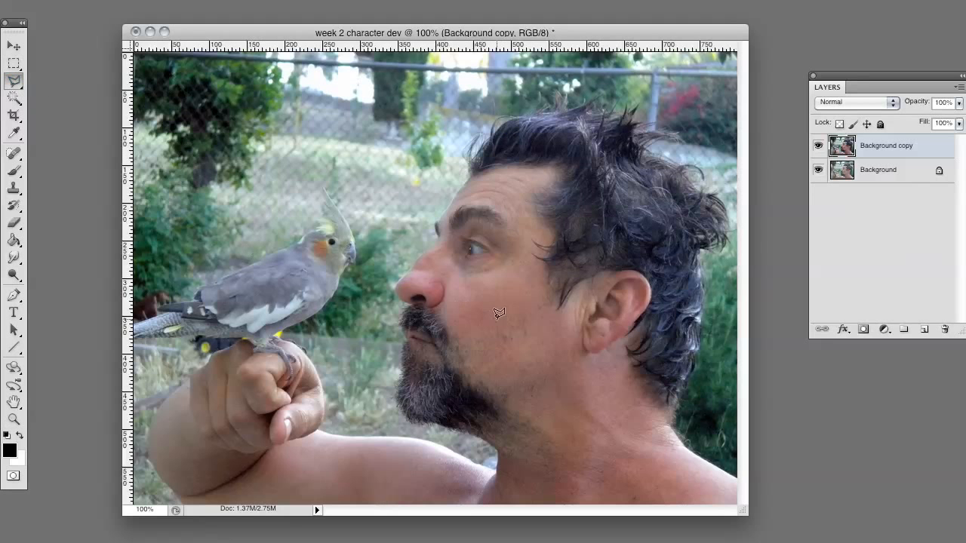
left_click(588, 292)
left_click(624, 268)
left_click(639, 268)
left_click(653, 288)
left_click(652, 308)
left_click(625, 335)
left_click(593, 357)
left_click(580, 355)
left_click(576, 337)
left_click(583, 287)
Enlarge the selected ear up and toward the back of the head with Free Transform, and deselect it
key("ctrl+t")
left_click_drag(653, 268, 694, 222)
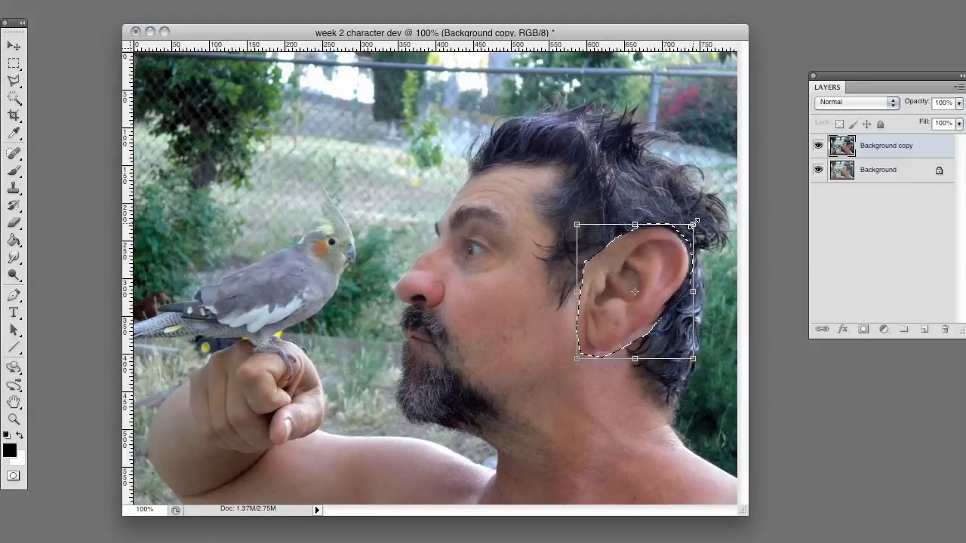
key("Return")
key("ctrl+d")
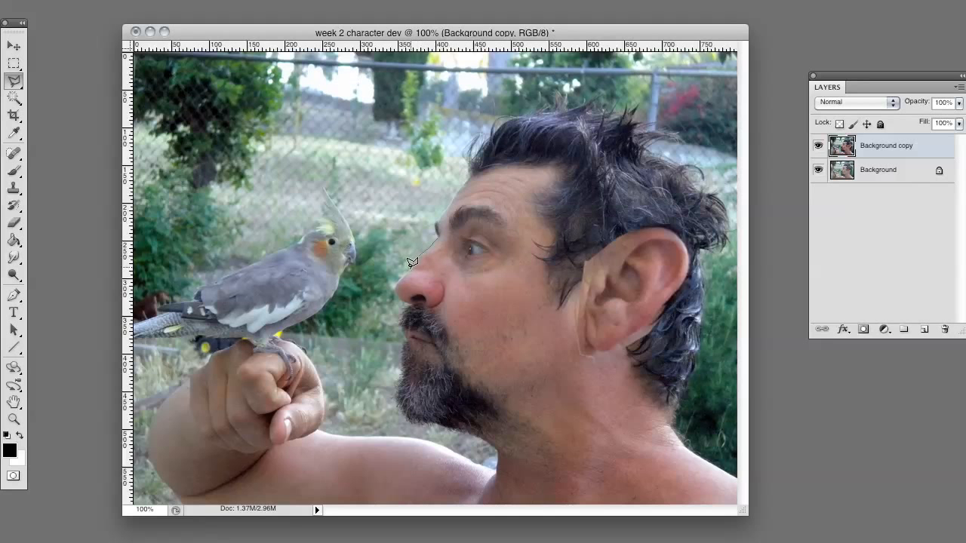
Outline the man's nose from the nostril up to the bridge with a Polygonal Lasso selection
left_click(409, 304)
left_click(425, 307)
left_click(440, 307)
left_click(454, 296)
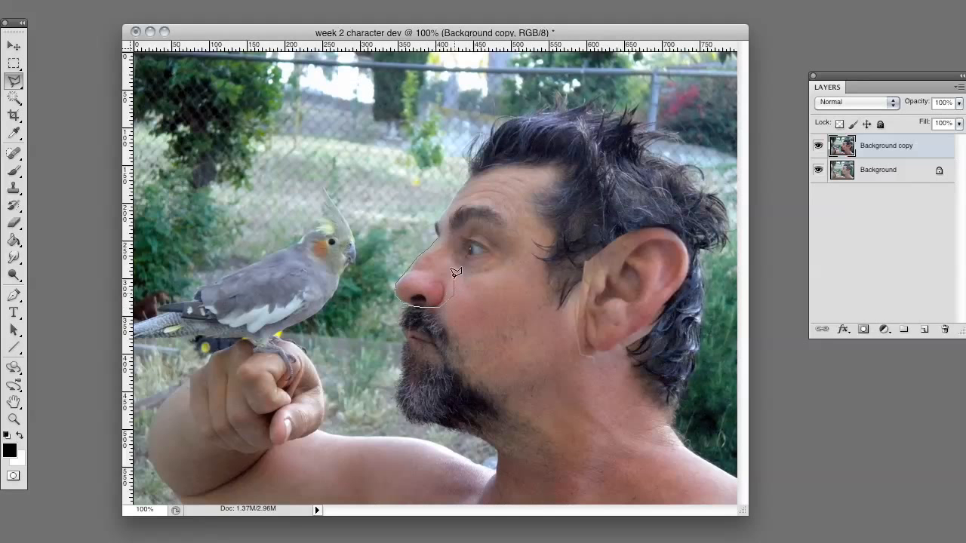
left_click(438, 230)
Stretch the selected nose toward the bird with Free Transform, and deselect it
key("ctrl+t")
left_click_drag(394, 281, 370, 286)
key("Return")
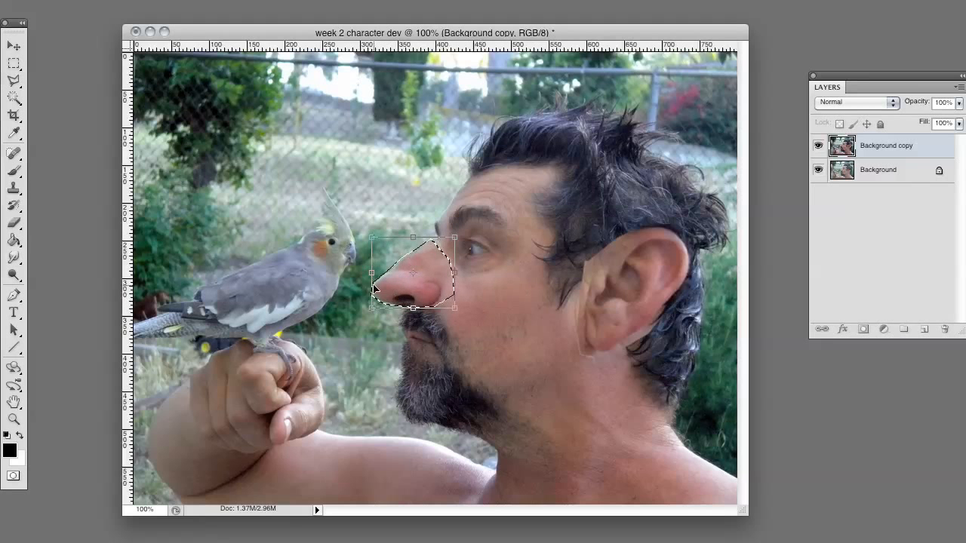
key("l")
key("ctrl+d")
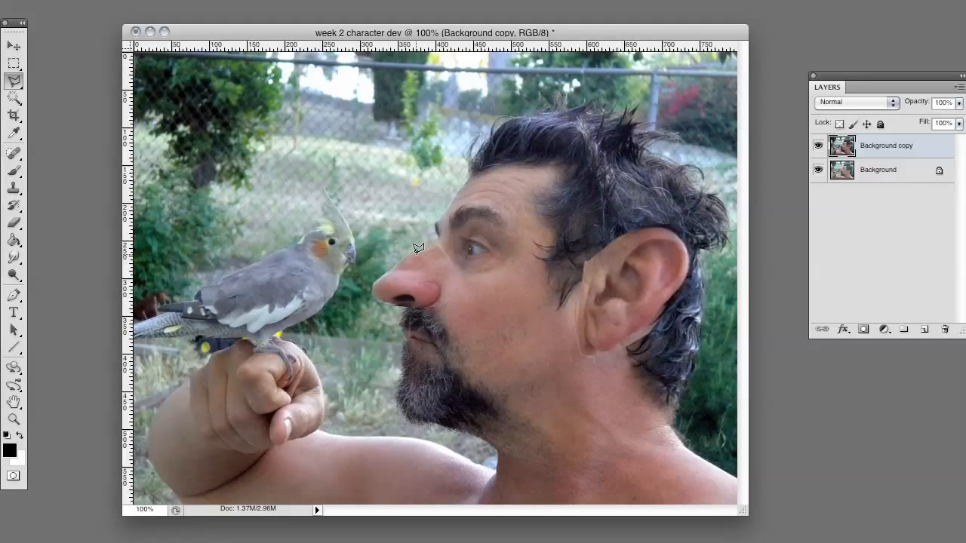
Select the man's eye with a rectangular marquee and enlarge it slightly using Free Transform
left_click(14, 64)
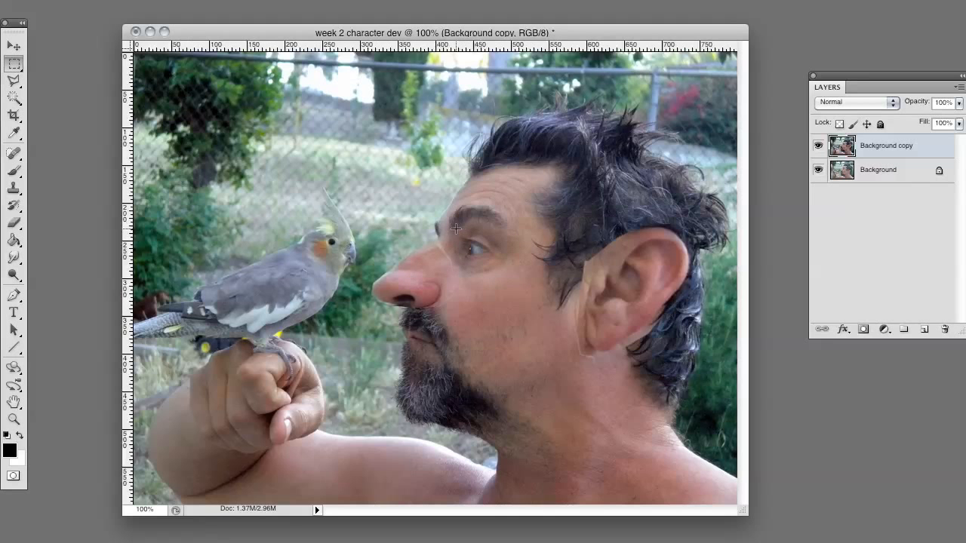
left_click_drag(471, 241, 504, 268)
key("ctrl+t")
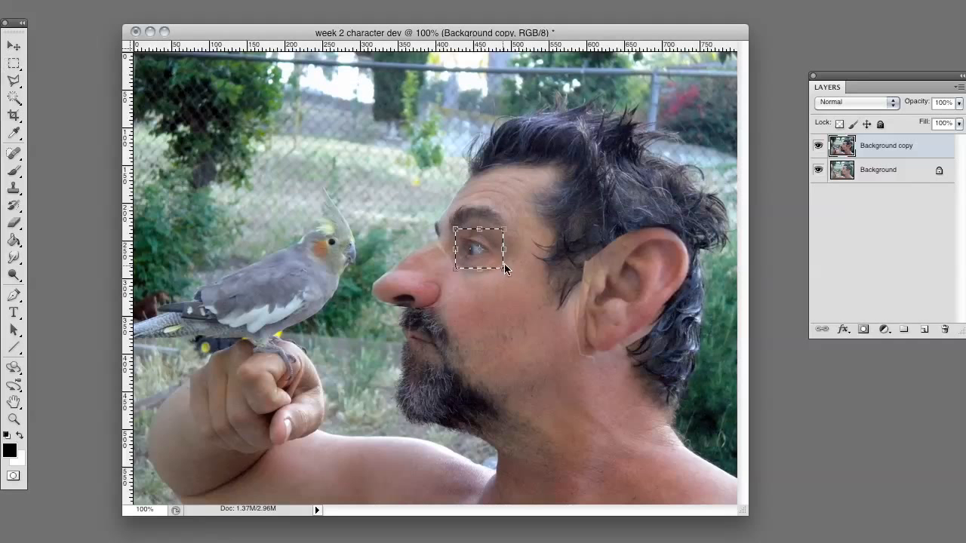
left_click_drag(504, 229, 511, 222)
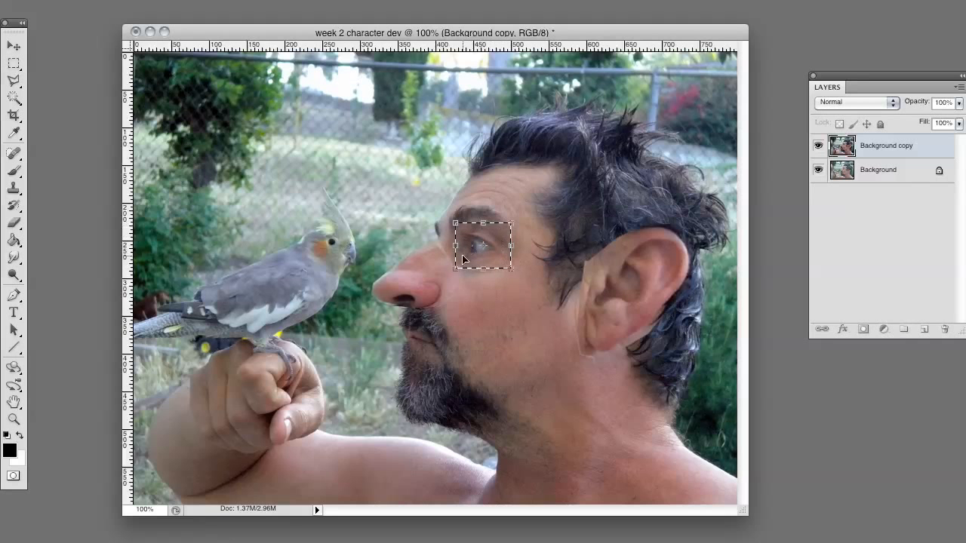
left_click_drag(455, 269, 444, 278)
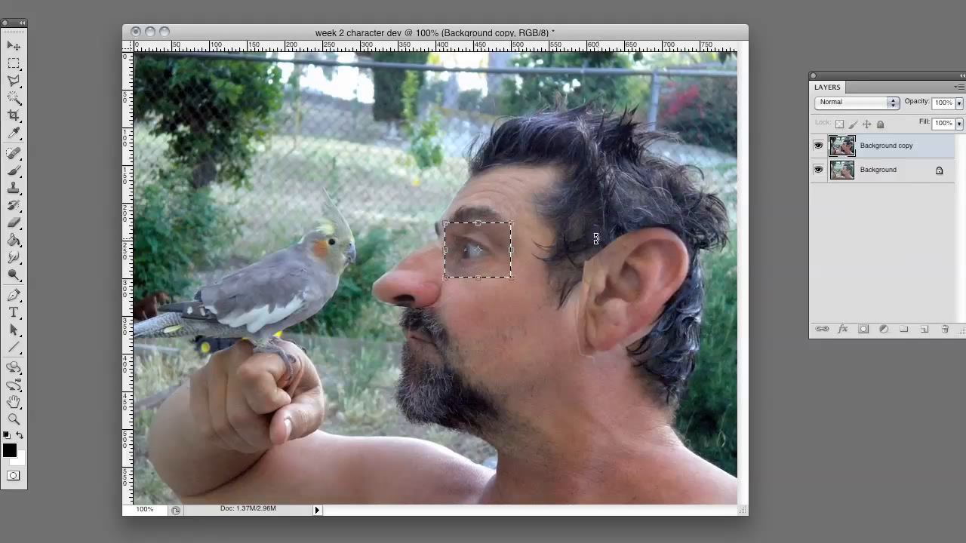
key("Return")
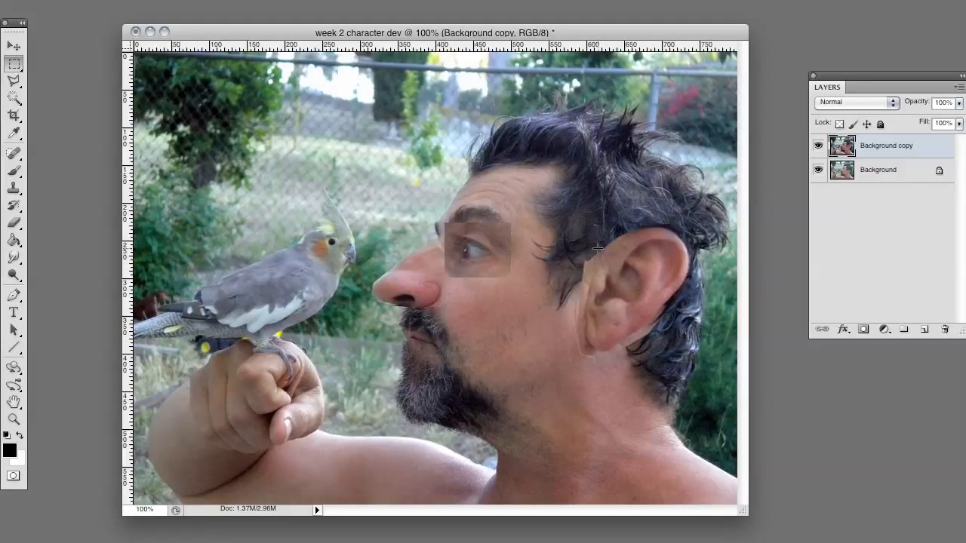
Blend the seams below and behind the enlarged eye patch into the skin with the Spot Healing Brush
left_click(14, 152)
left_click(509, 268)
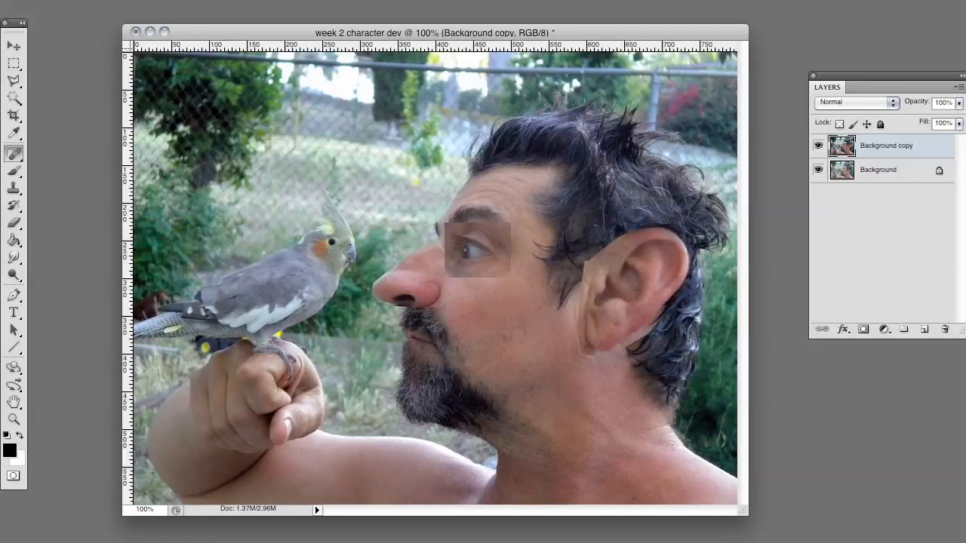
key("F5")
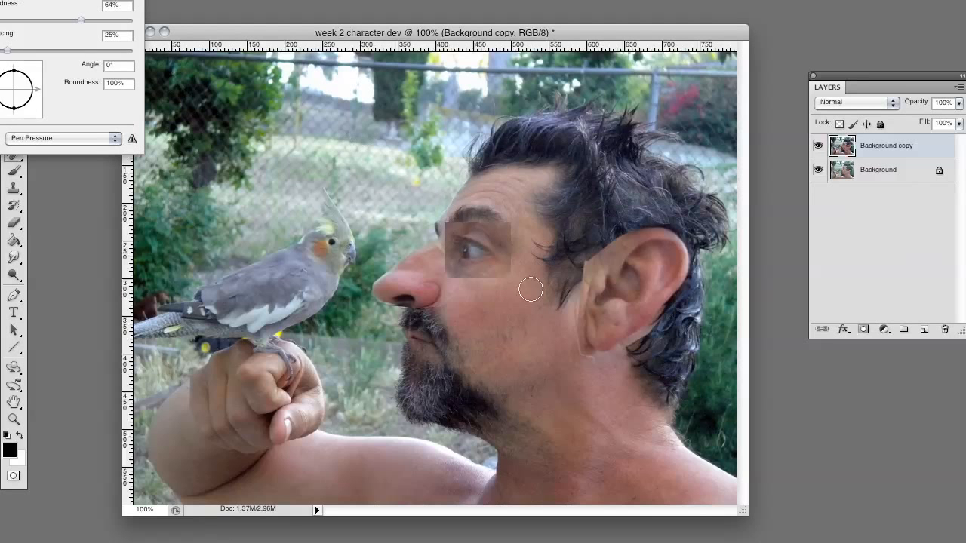
left_click(511, 277)
left_click(515, 264)
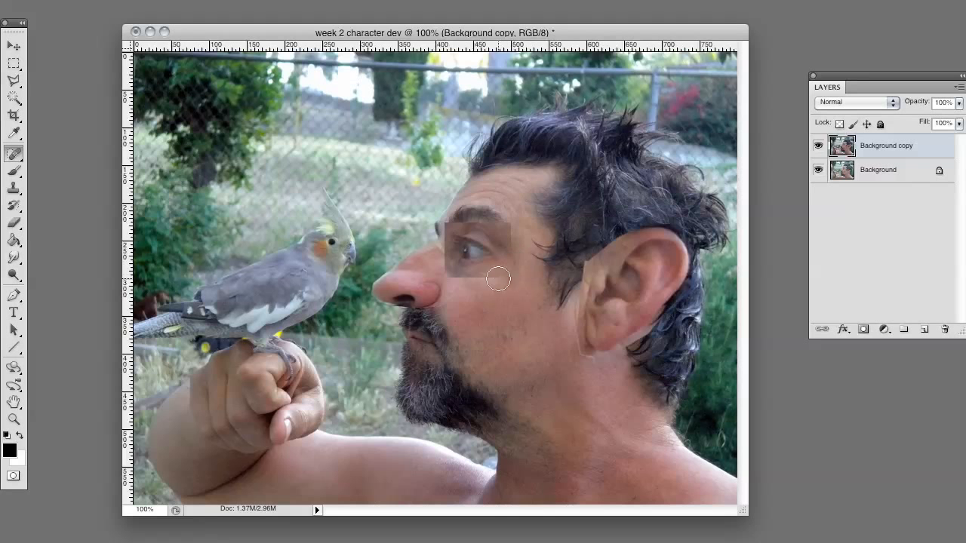
left_click(497, 277)
left_click(484, 283)
left_click(466, 281)
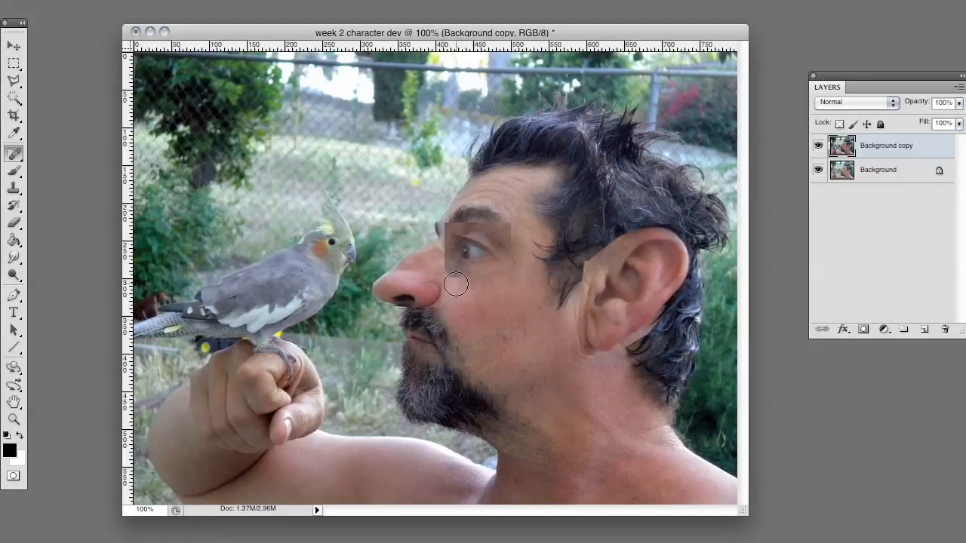
left_click(453, 283)
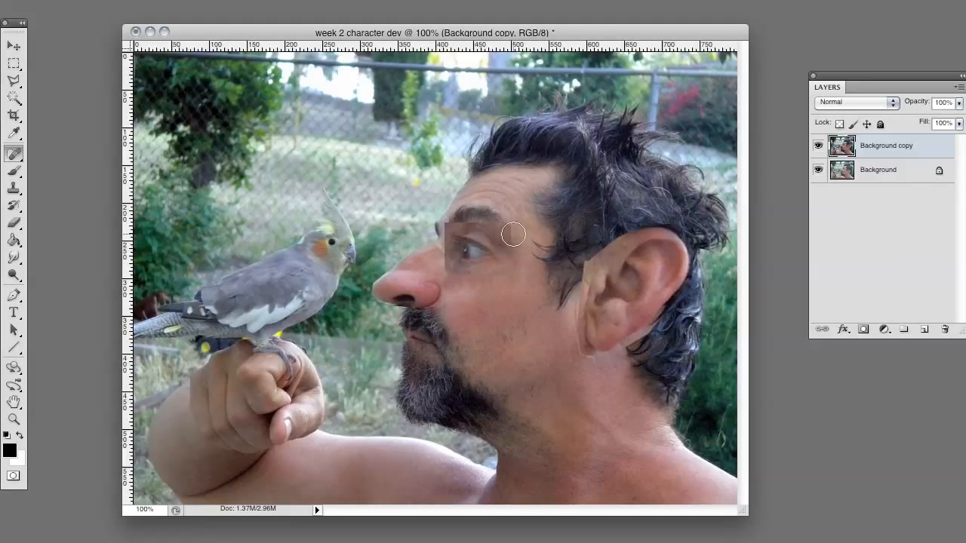
mouse_move(508, 223)
left_mouse_down()
mouse_move(509, 275)
mouse_move(477, 284)
left_mouse_up()
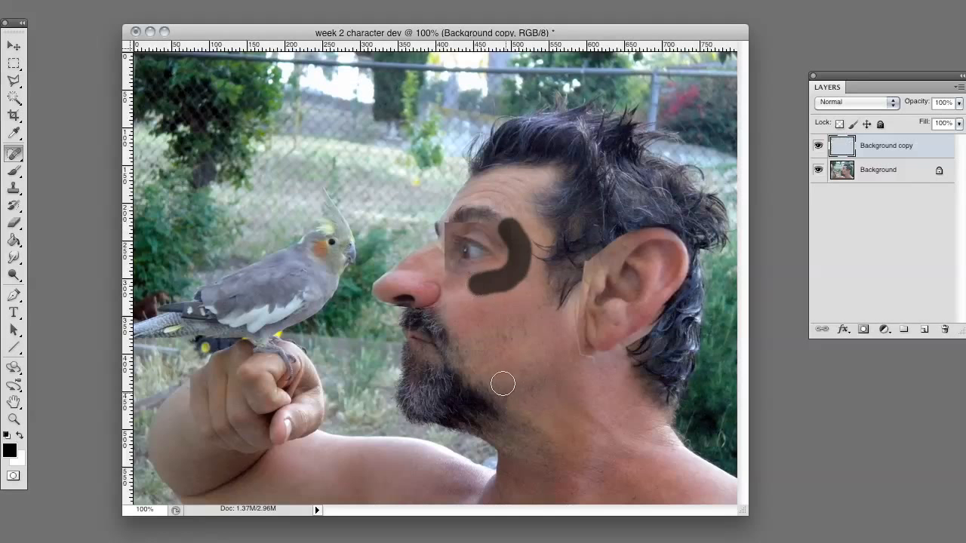
left_click(521, 295)
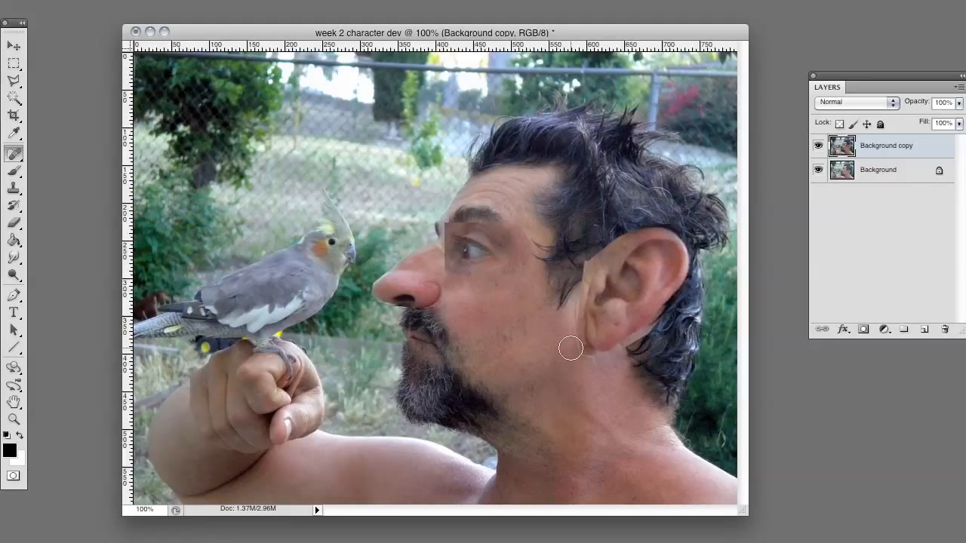
Blend the seams around the enlarged ear into the cheek, hair and neck with the Spot Healing Brush
mouse_move(571, 350)
left_mouse_down()
mouse_move(604, 358)
mouse_move(578, 362)
left_mouse_up()
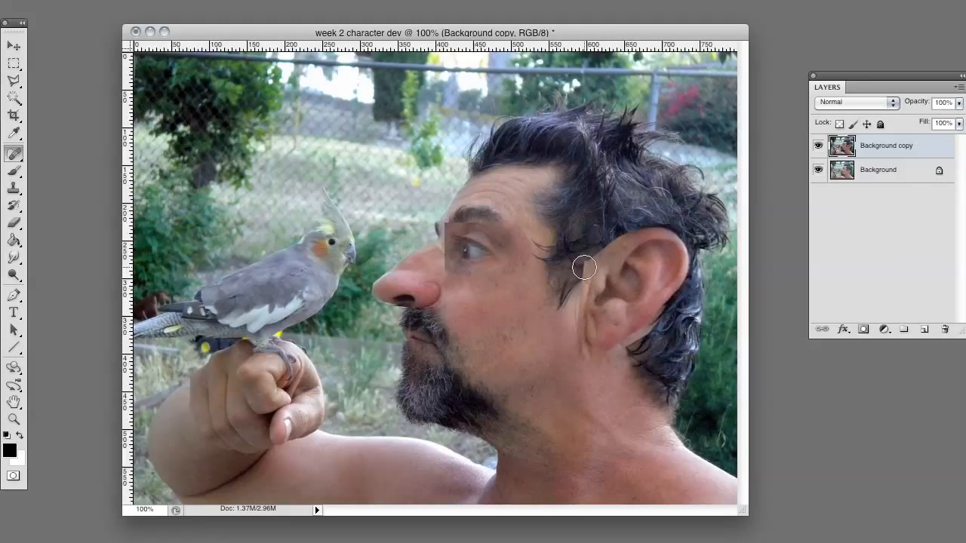
left_click(584, 265)
left_click_drag(578, 261, 607, 232)
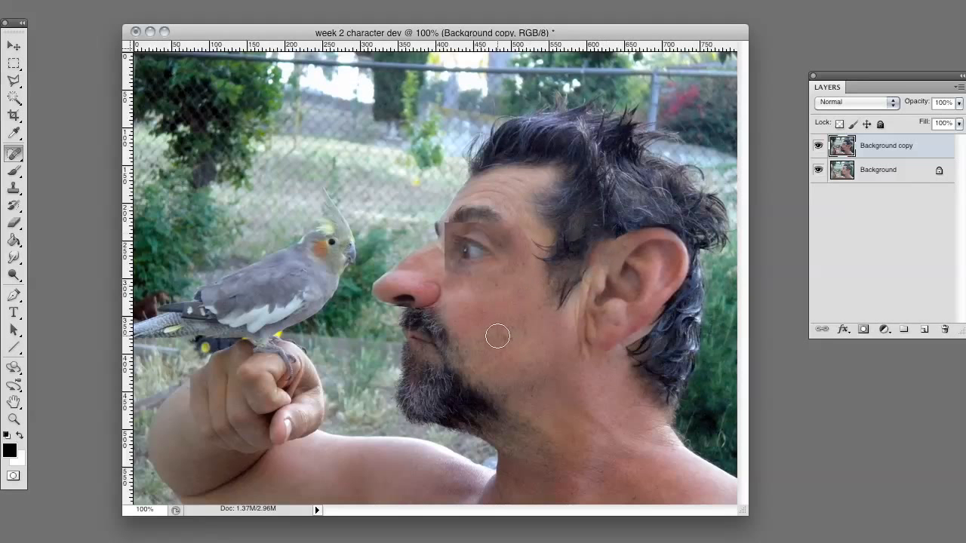
left_click(578, 279)
left_click_drag(631, 348, 663, 325)
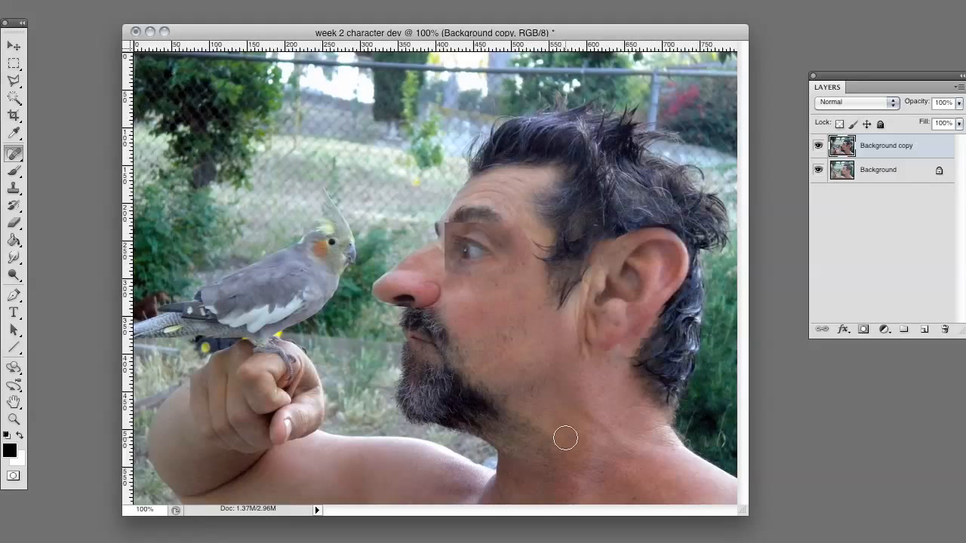
Try to heal the eye patch's front edge at the nose bridge with the Spot Healing Brush, undoing the bad stroke
left_click(446, 253)
mouse_move(444, 231)
left_mouse_down()
mouse_move(442, 222)
mouse_move(437, 252)
left_mouse_up()
key("super+z")
left_click(447, 238)
Clone skin from the side of the nose over the front edge of the eye patch with the Clone Stamp
left_click(14, 419)
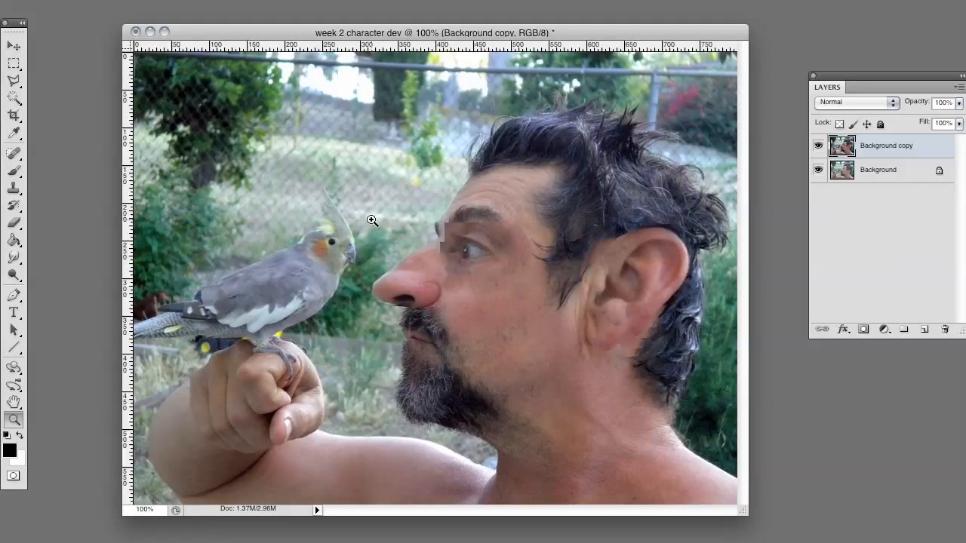
left_click(404, 245)
left_click_drag(404, 245, 438, 298)
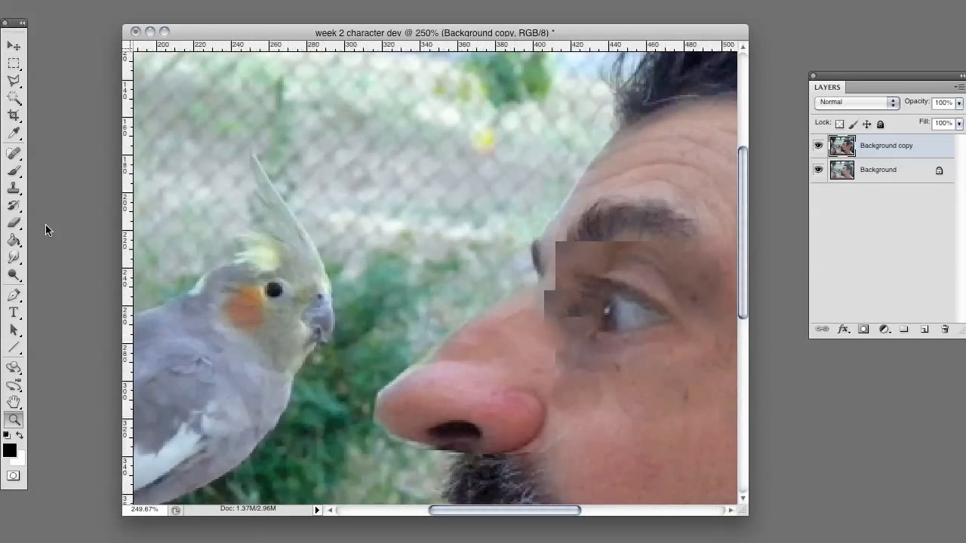
left_click(14, 189)
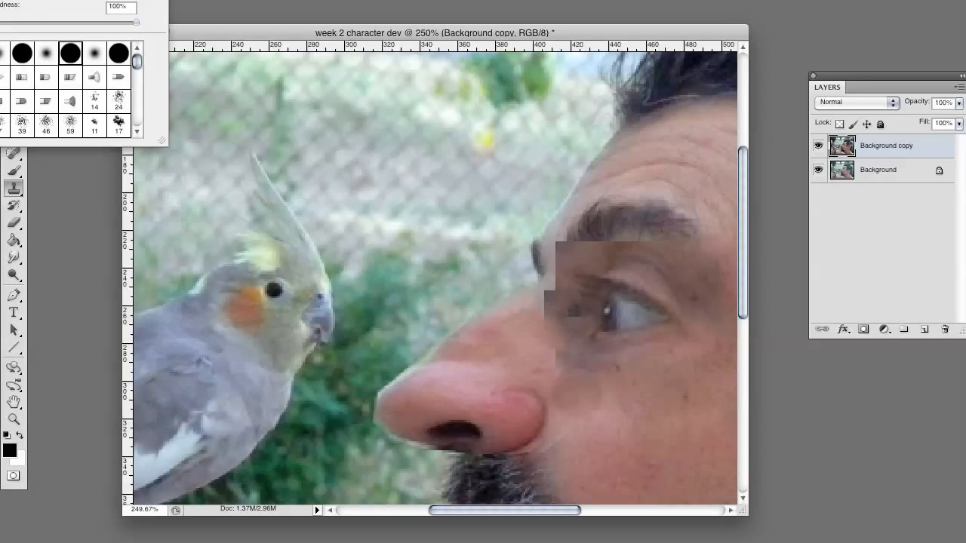
left_click(517, 340, "alt")
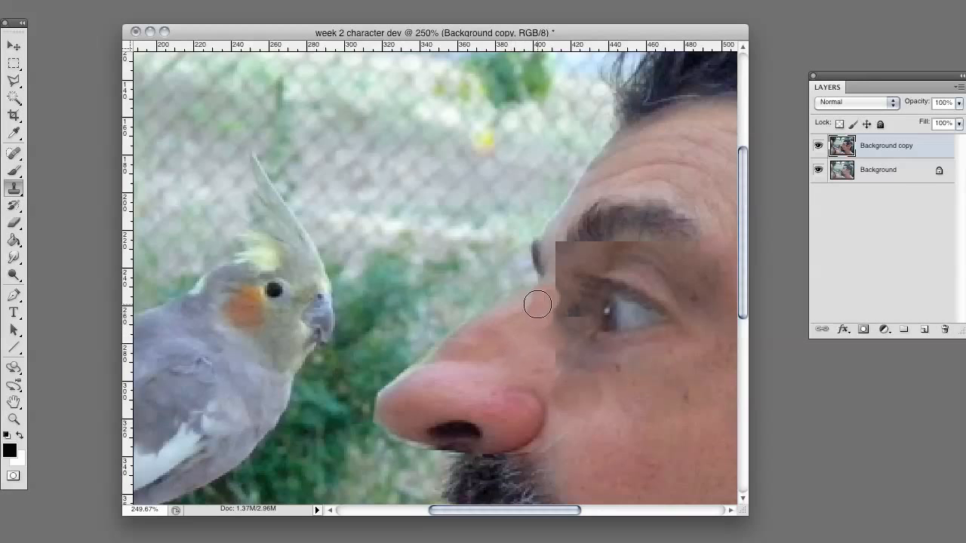
mouse_move(554, 263)
left_mouse_down()
mouse_move(556, 251)
mouse_move(555, 293)
left_mouse_up()
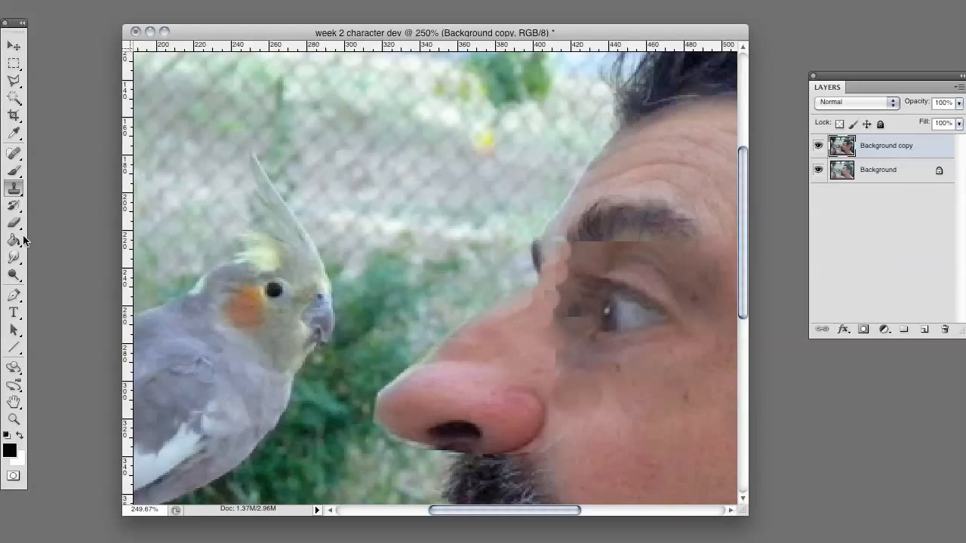
Smudge the seams around the eye patch, along the nose bridge and under the eyebrow into the surrounding skin
left_click(13, 257)
mouse_move(551, 281)
left_mouse_down()
mouse_move(547, 319)
mouse_move(565, 362)
mouse_move(614, 376)
left_mouse_up()
mouse_move(572, 245)
left_mouse_down()
mouse_move(554, 255)
mouse_move(561, 266)
mouse_move(610, 243)
left_mouse_up()
mouse_move(539, 246)
left_mouse_down()
mouse_move(548, 253)
mouse_move(555, 237)
mouse_move(536, 299)
mouse_move(510, 320)
left_mouse_up()
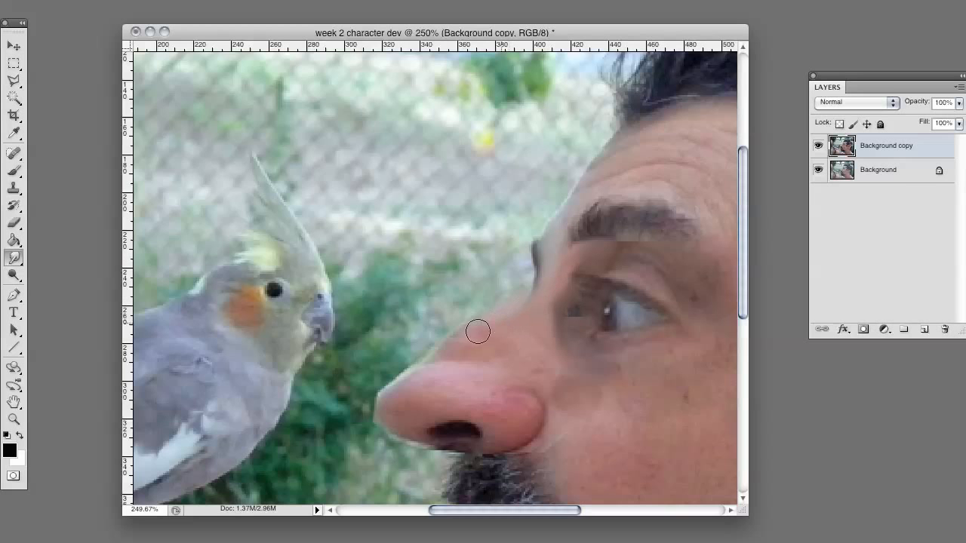
mouse_move(632, 240)
left_mouse_down()
mouse_move(654, 243)
mouse_move(621, 240)
mouse_move(674, 252)
mouse_move(596, 254)
left_mouse_up()
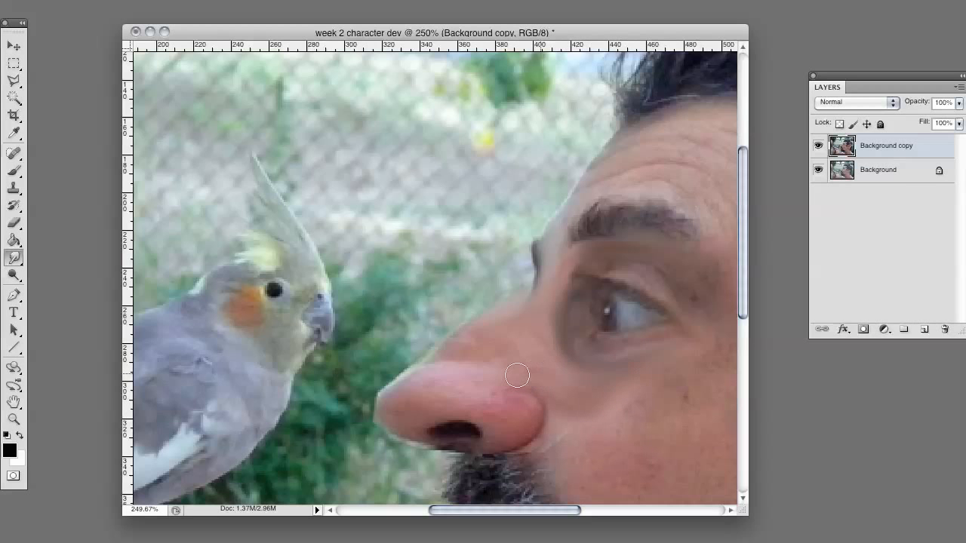
double_click(13, 419)
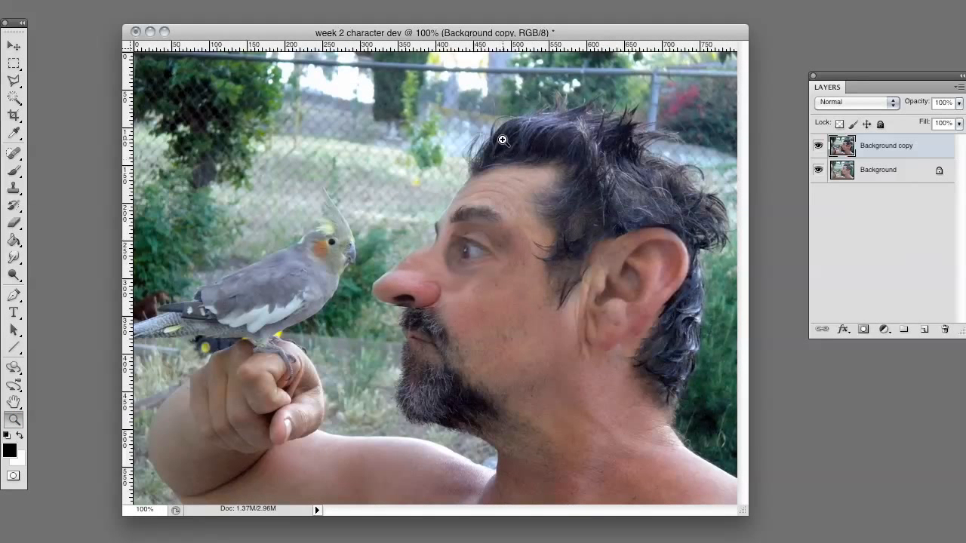
Outline the man's head, neck and shoulder with the Polygonal Lasso, fill everything outside the outline with black, and deselect
left_click(13, 81)
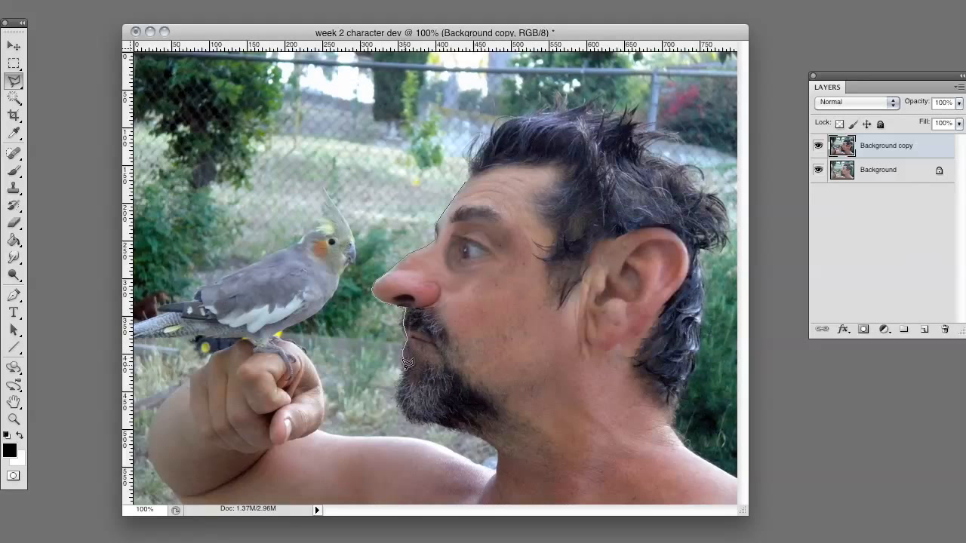
mouse_move(407, 363)
left_mouse_down()
mouse_move(394, 393)
mouse_move(402, 412)
mouse_move(492, 439)
left_mouse_up()
left_click_drag(495, 465, 470, 493)
left_click(675, 432)
left_click(697, 352)
left_click(718, 228)
left_click(702, 169)
left_click(629, 111)
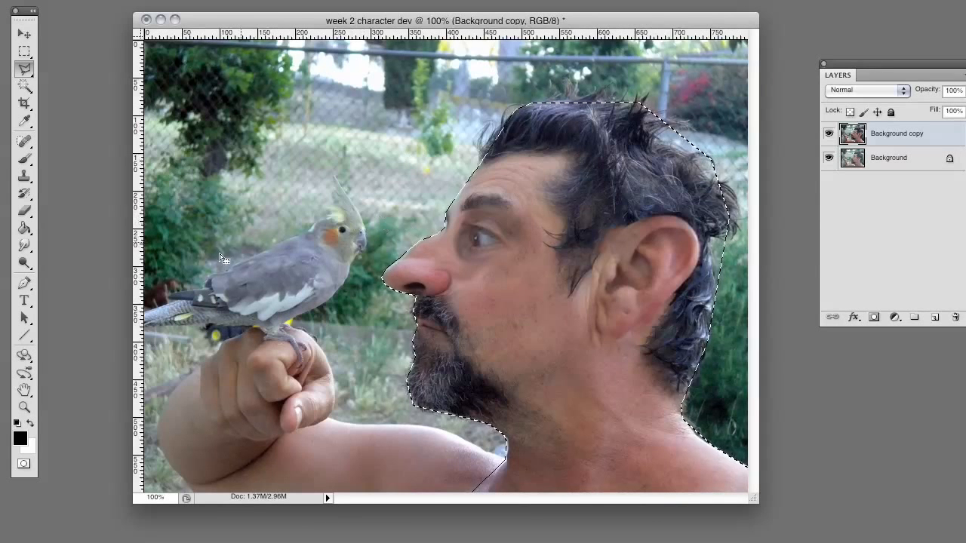
key("alt+BackSpace")
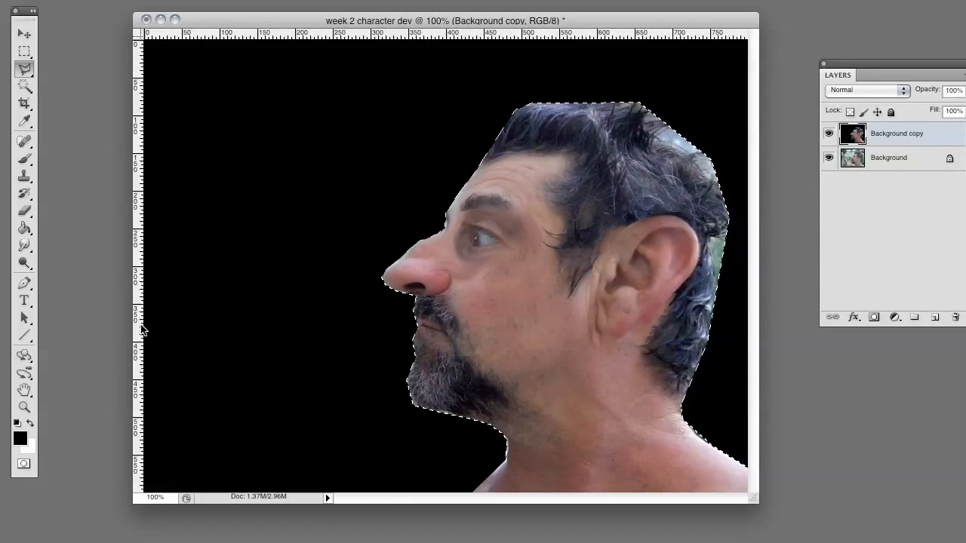
key("super+d")
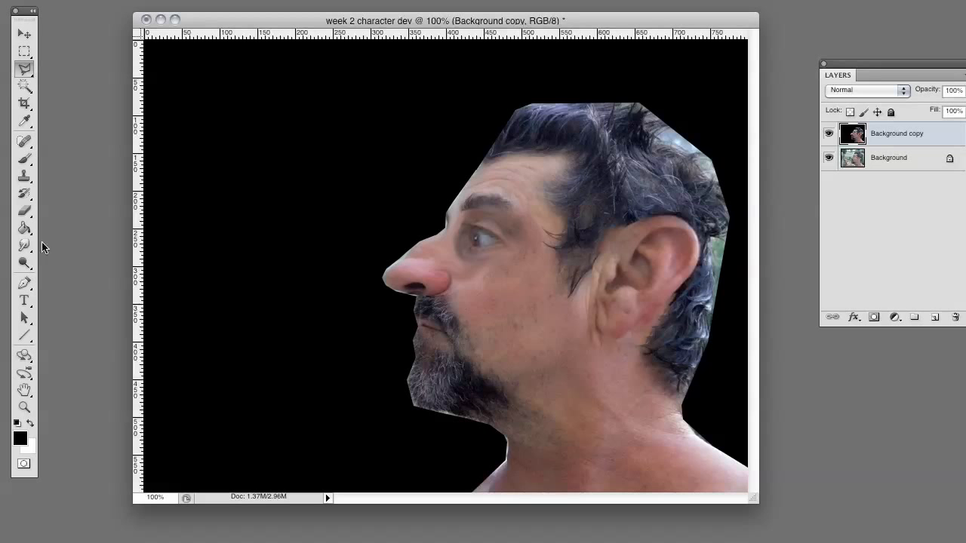
left_click(26, 88)
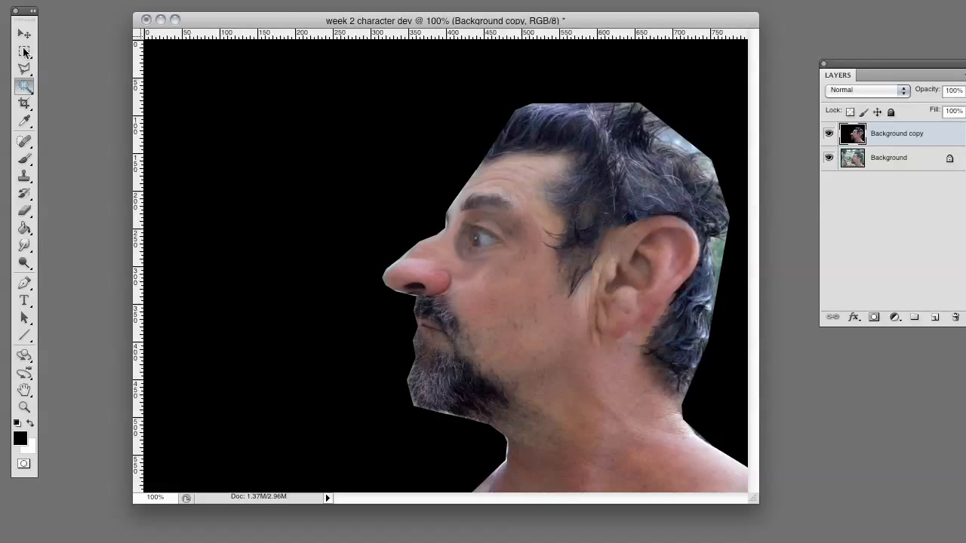
left_click_drag(24, 12, 92, 44)
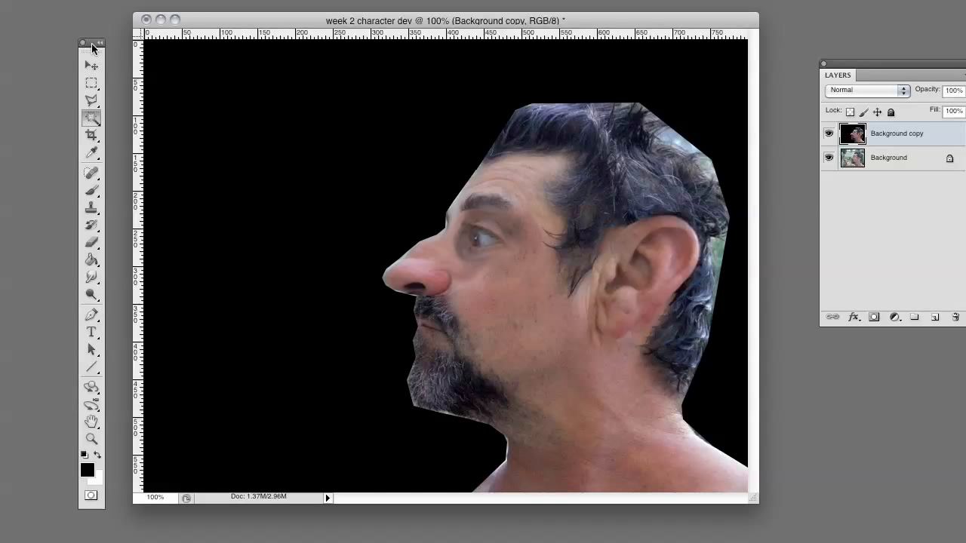
left_click(336, 144)
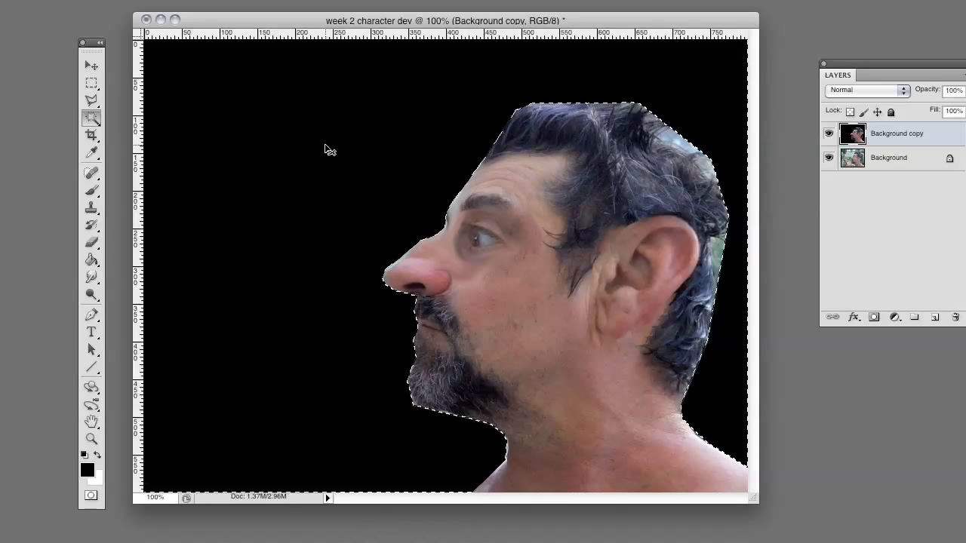
key("super+d")
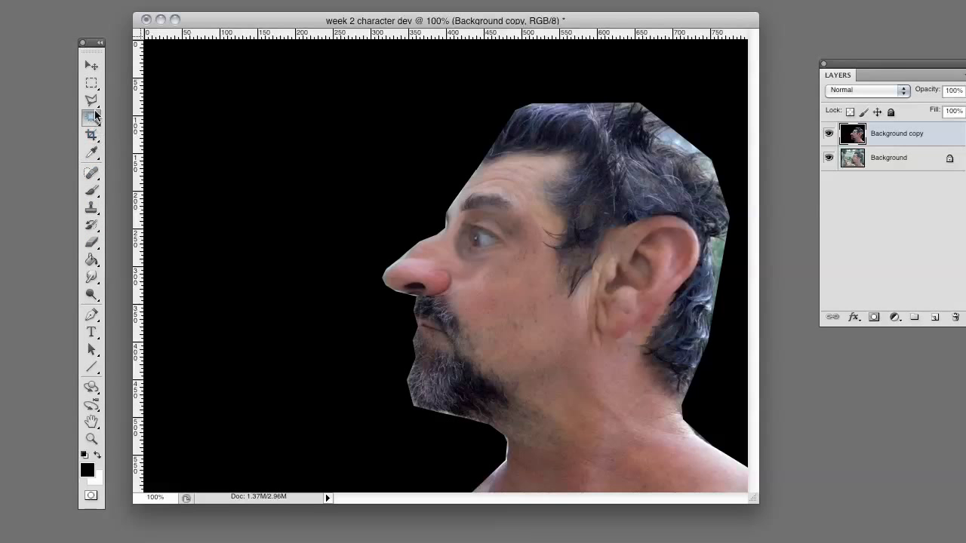
Round off the beard's angular lower front corner by selecting it with the freehand Lasso, filling it with black and deselecting
left_click_drag(94, 101, 121, 99)
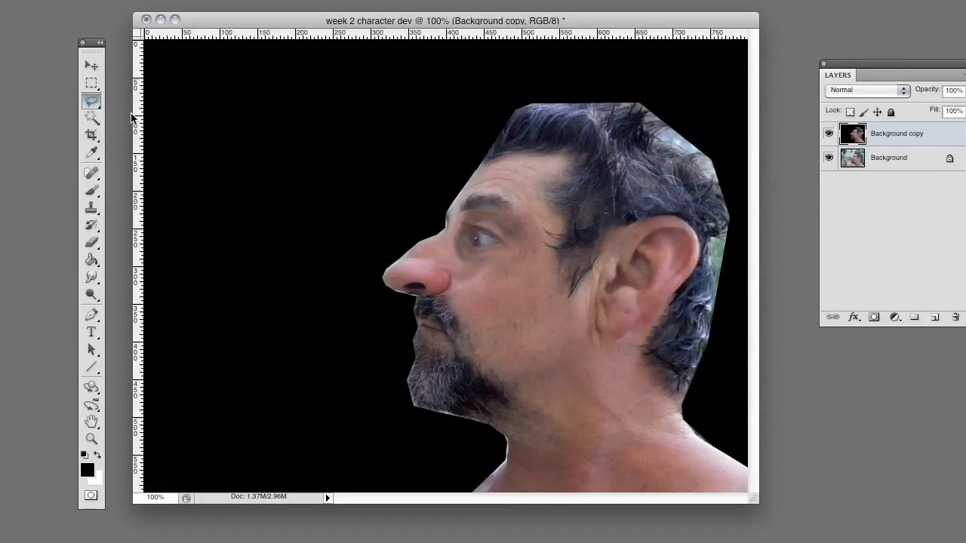
left_click(91, 438)
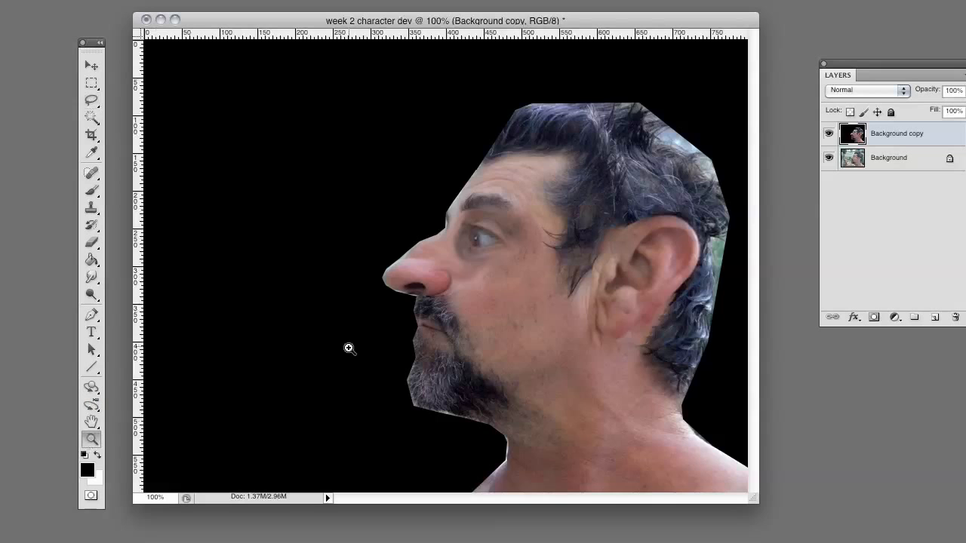
mouse_move(427, 377)
left_mouse_down()
mouse_move(399, 367)
mouse_move(514, 440)
mouse_move(487, 410)
left_mouse_up()
left_click(89, 107)
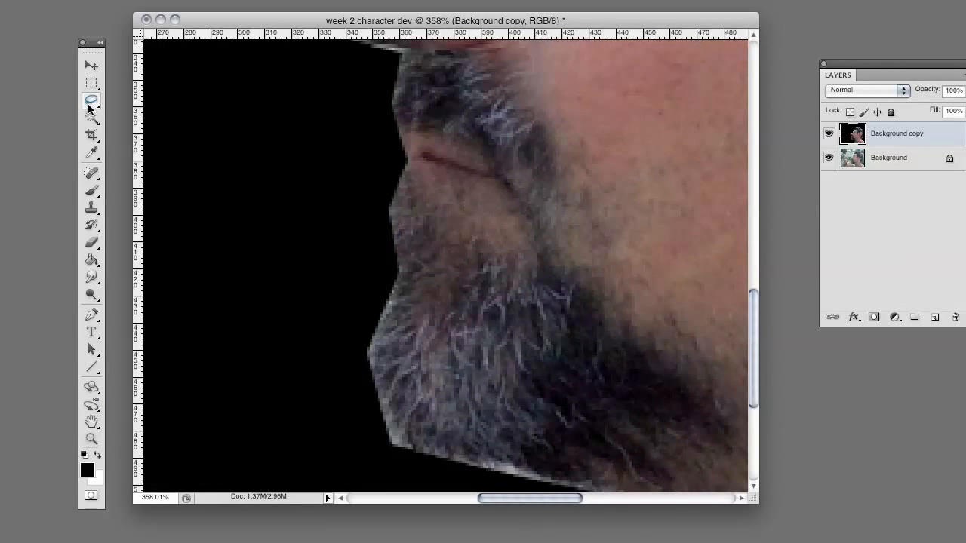
mouse_move(360, 385)
left_mouse_down()
mouse_move(435, 453)
mouse_move(410, 470)
mouse_move(347, 437)
mouse_move(327, 403)
mouse_move(361, 380)
left_mouse_up()
key("alt+BackSpace")
key("ctrl+d")
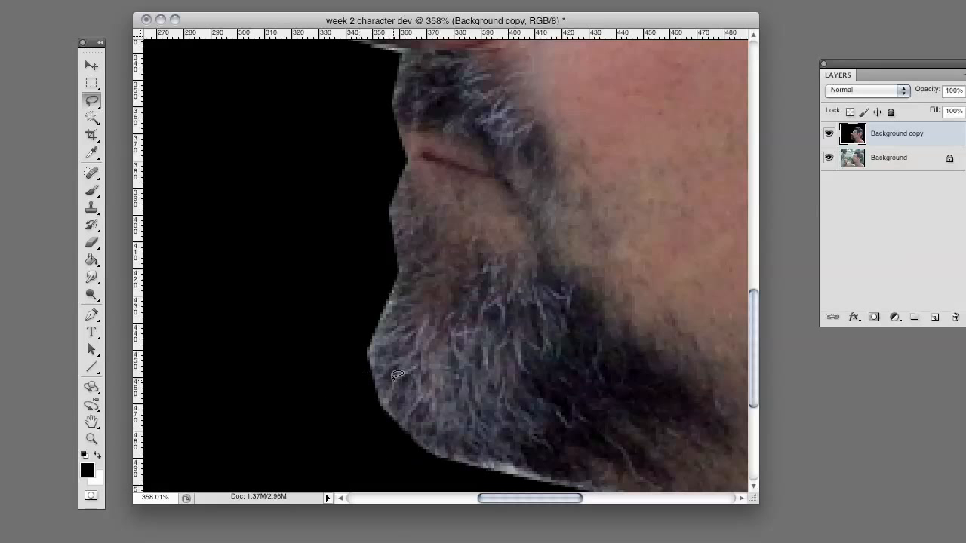
Trim the light fringe beneath the beard and chin with a freehand Lasso selection filled with black, and deselect
left_click_drag(512, 394, 410, 222)
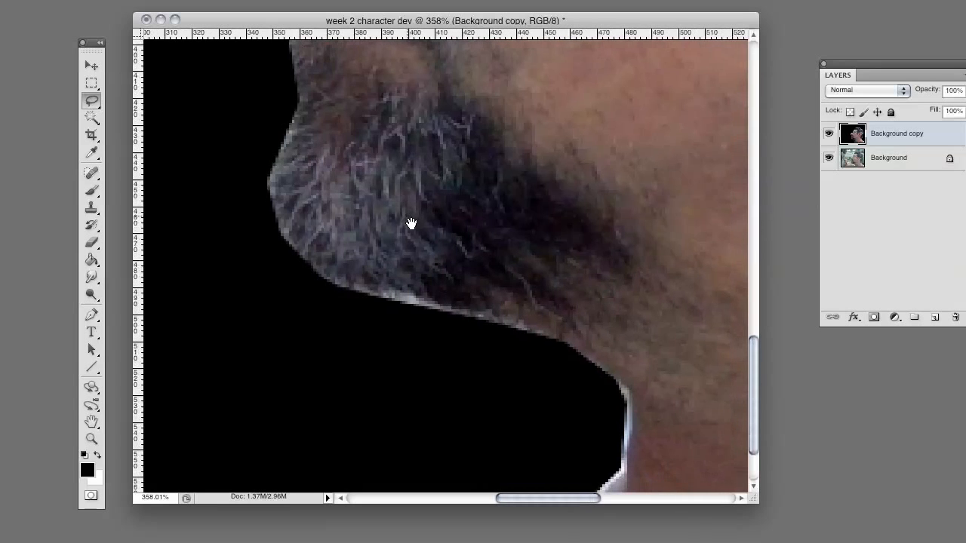
mouse_move(325, 279)
left_mouse_down()
mouse_move(498, 313)
mouse_move(520, 323)
mouse_move(550, 357)
mouse_move(367, 385)
mouse_move(296, 290)
mouse_move(282, 244)
mouse_move(328, 276)
left_mouse_up()
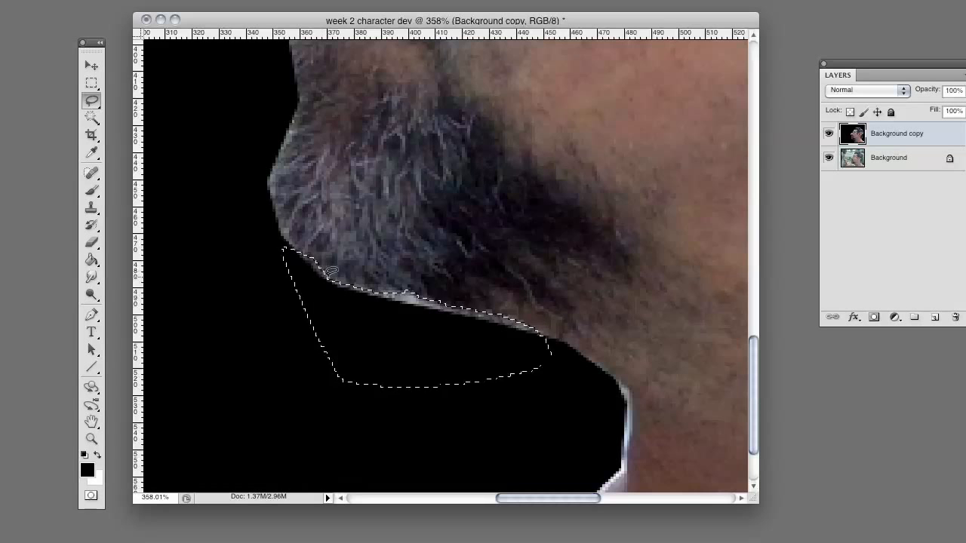
key("alt+BackSpace")
key("super+d")
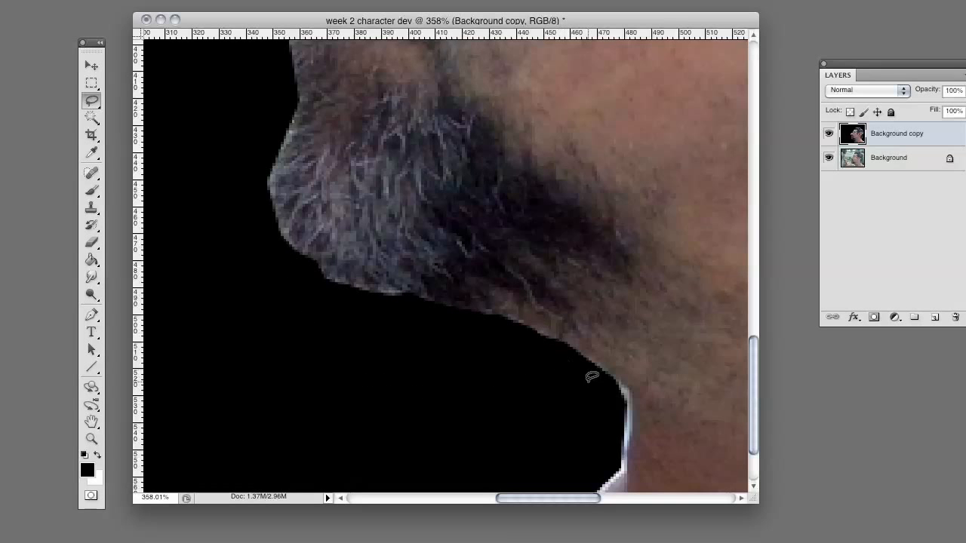
Remove the white fringe at the front of the neck with a freehand Lasso selection filled with black, and deselect
mouse_move(592, 377)
left_mouse_down()
mouse_move(519, 317)
mouse_move(457, 189)
left_mouse_up()
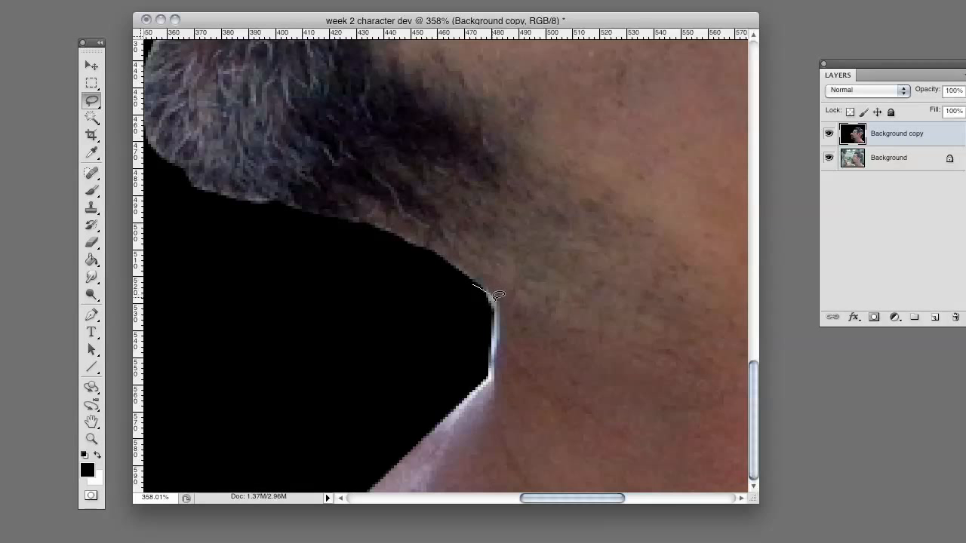
left_click_drag(505, 316, 502, 342)
mouse_move(479, 386)
left_mouse_down()
mouse_move(429, 420)
mouse_move(419, 374)
mouse_move(475, 285)
left_mouse_up()
key("alt+BackSpace")
key("super+d")
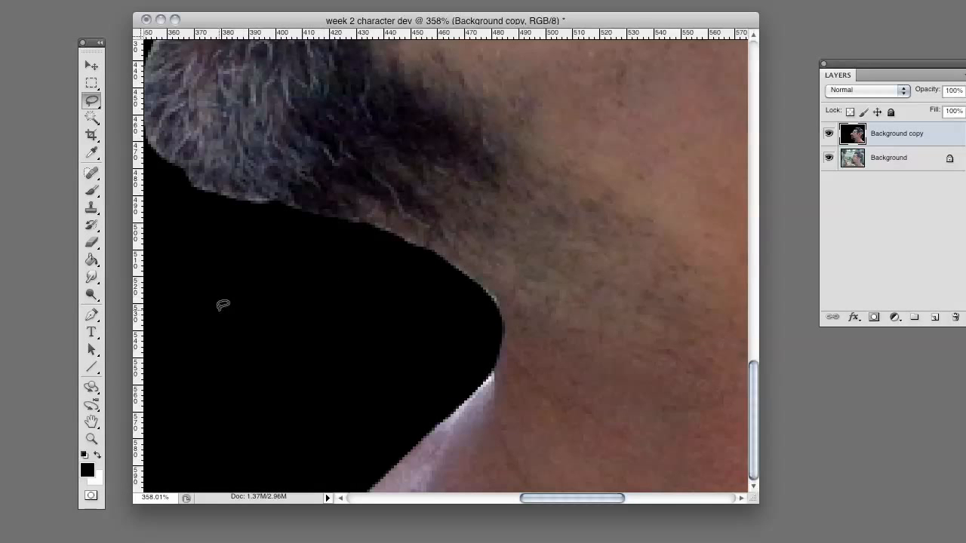
double_click(91, 439)
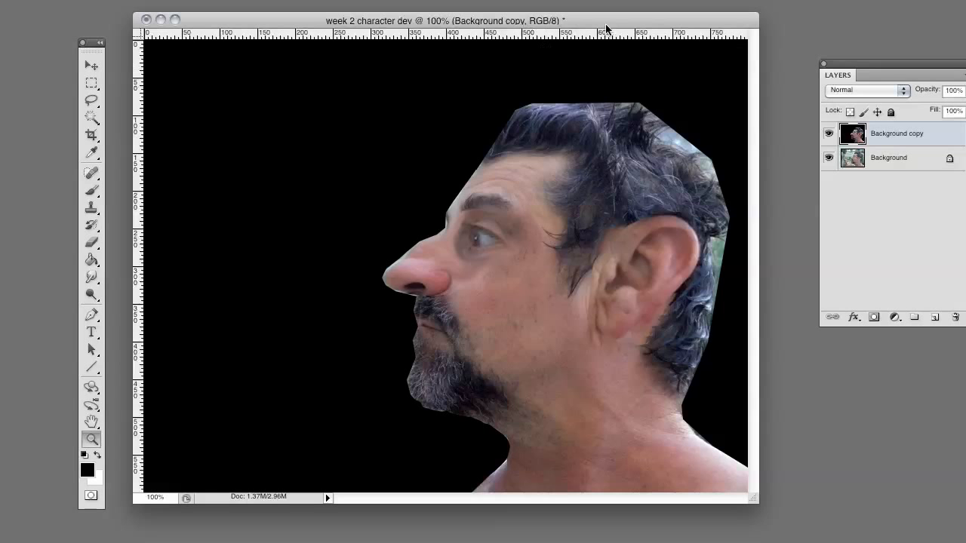
Clone hair with the Clone Stamp over the leftover background patches along the back of the head and behind the ear
left_click_drag(606, 25, 602, 24)
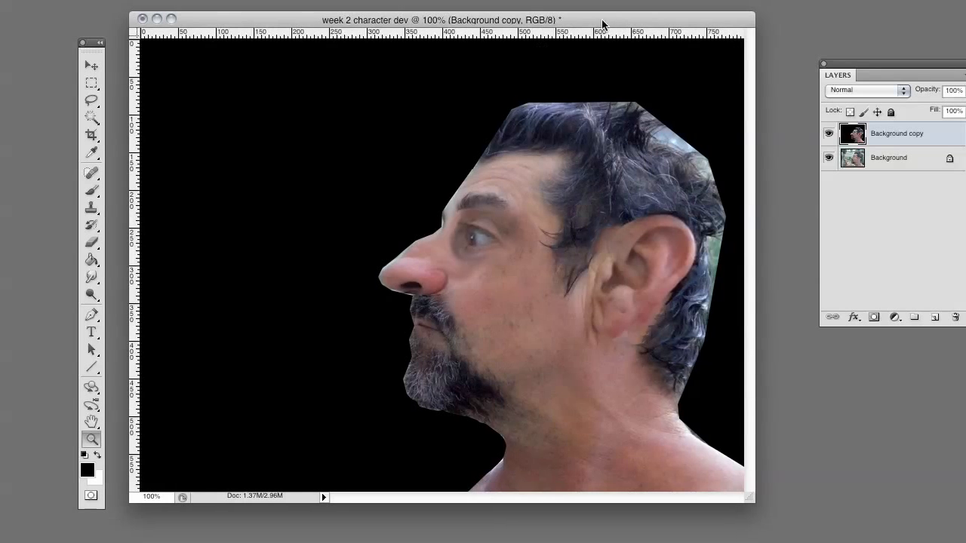
left_click(92, 207)
mouse_move(661, 145)
left_mouse_down()
mouse_move(661, 136)
mouse_move(675, 142)
left_mouse_up()
key("Tab")
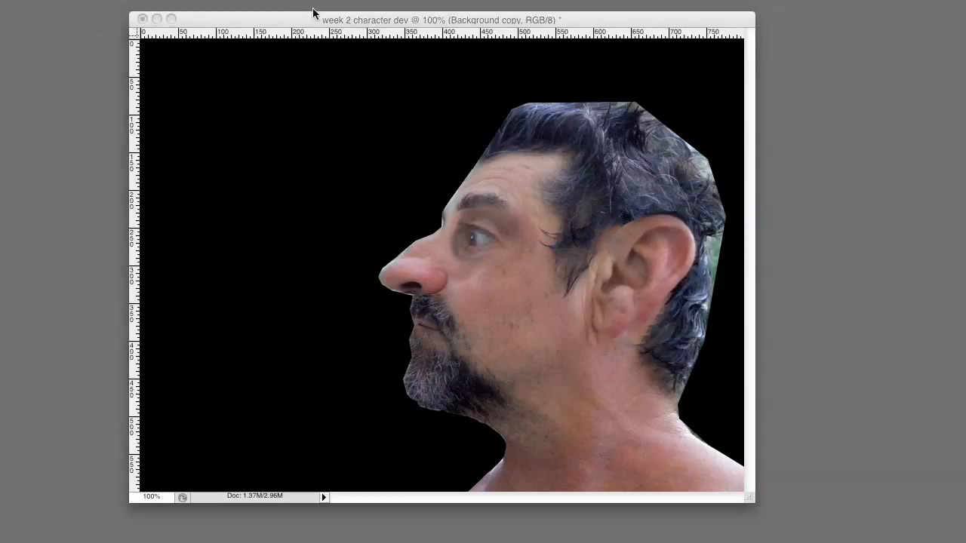
key("Tab")
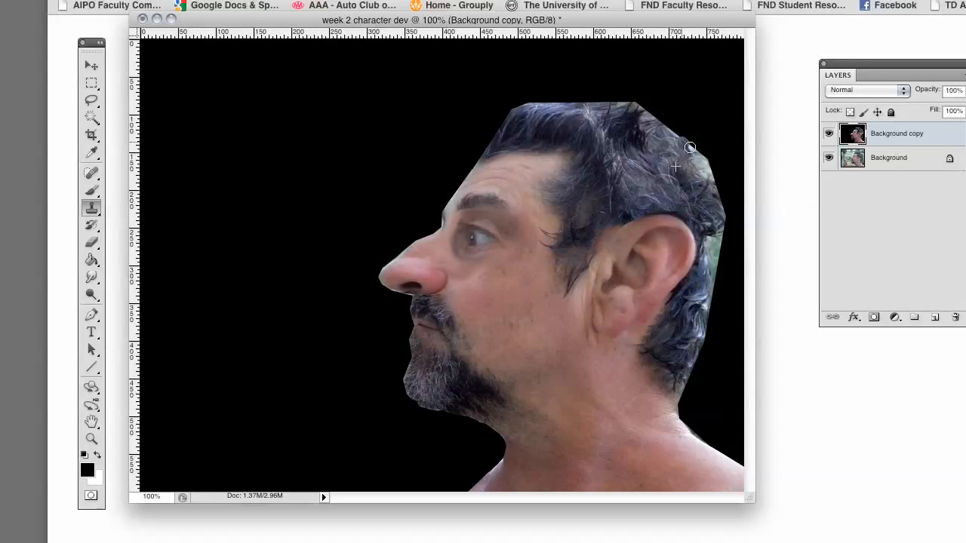
left_click_drag(693, 148, 639, 108)
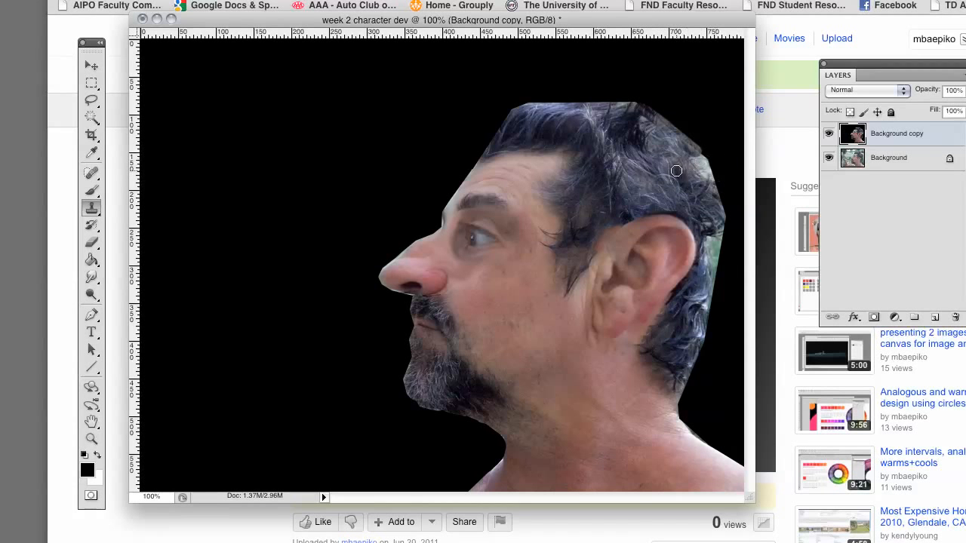
mouse_move(671, 166)
left_mouse_down()
mouse_move(704, 185)
mouse_move(710, 183)
left_mouse_up()
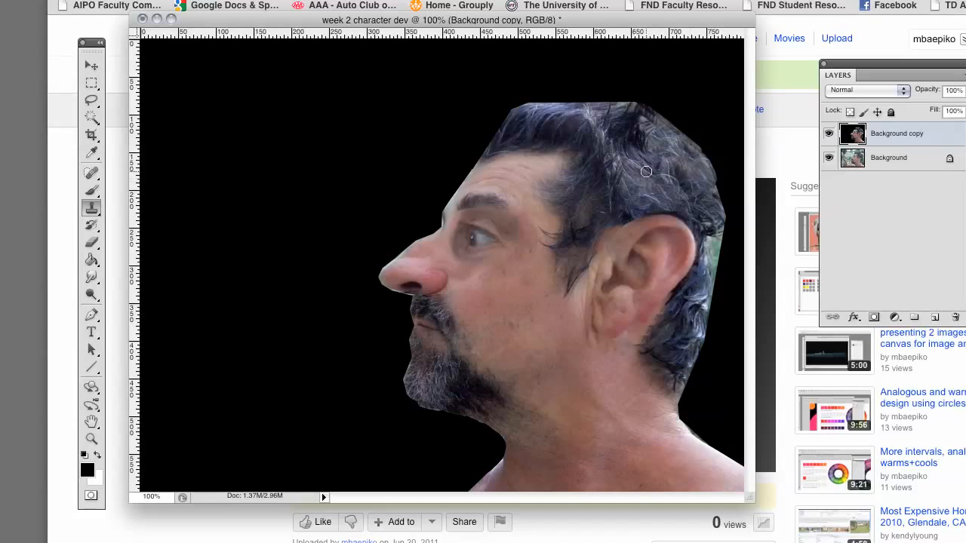
left_click(645, 169, "alt")
mouse_move(709, 225)
left_mouse_down()
mouse_move(710, 263)
mouse_move(707, 224)
mouse_move(727, 230)
mouse_move(709, 258)
mouse_move(718, 252)
mouse_move(701, 308)
mouse_move(705, 284)
left_mouse_up()
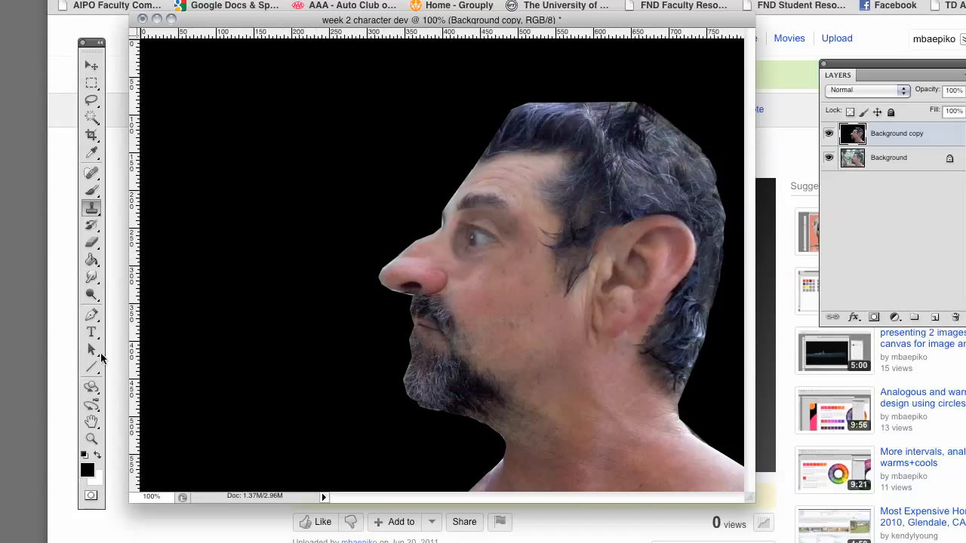
Trim the light fringe along the bridge of the nose with a freehand Lasso selection filled with black, and deselect
left_click(92, 439)
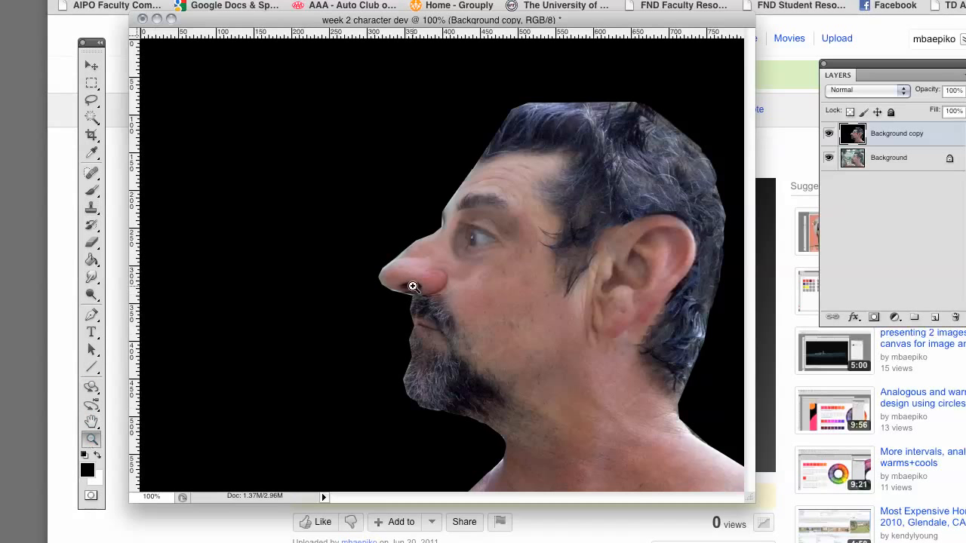
left_click_drag(410, 278, 472, 323)
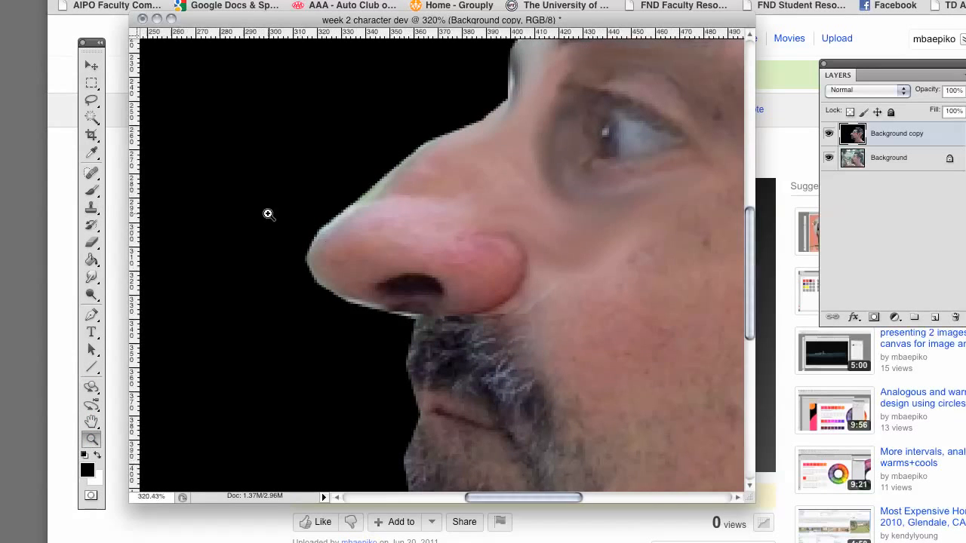
left_click(92, 101)
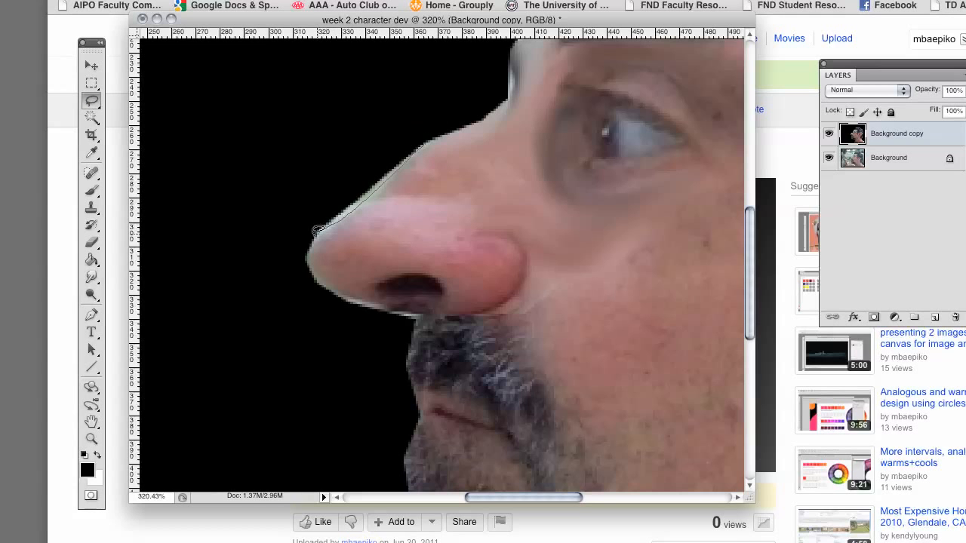
mouse_move(317, 230)
left_mouse_down()
mouse_move(310, 169)
mouse_move(398, 115)
mouse_move(438, 129)
left_mouse_up()
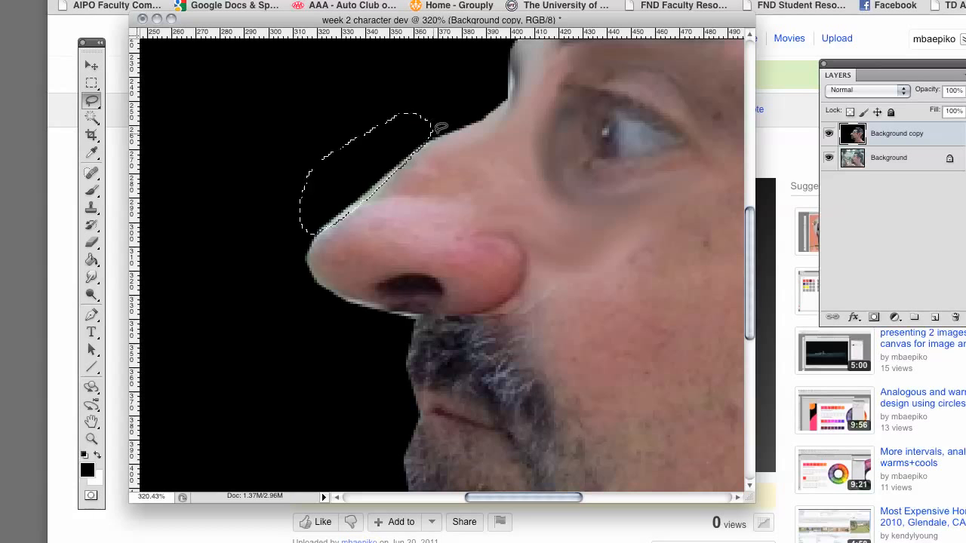
key("alt+BackSpace")
key("super+d")
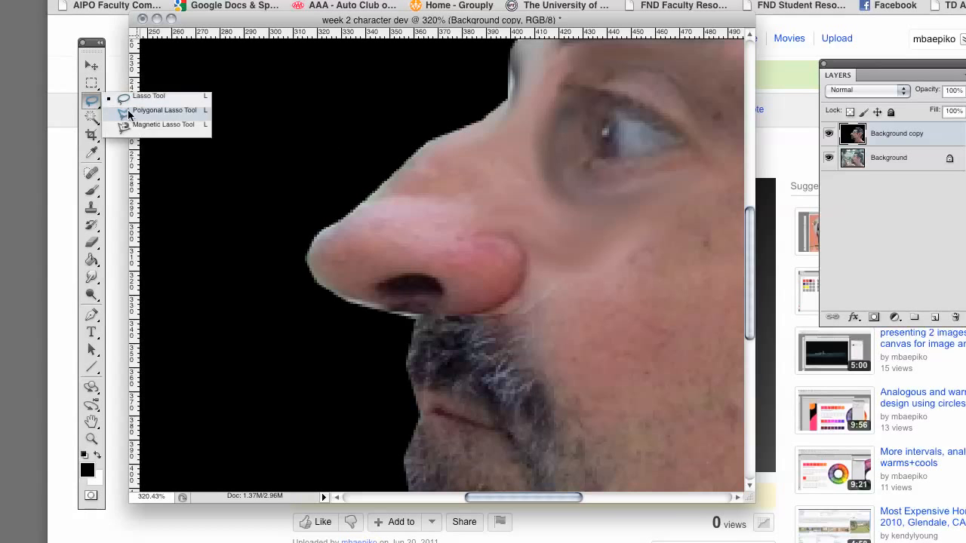
Remove the fringe around the nose tip and underside with a Polygonal Lasso selection filled with black, and deselect
left_click(140, 117)
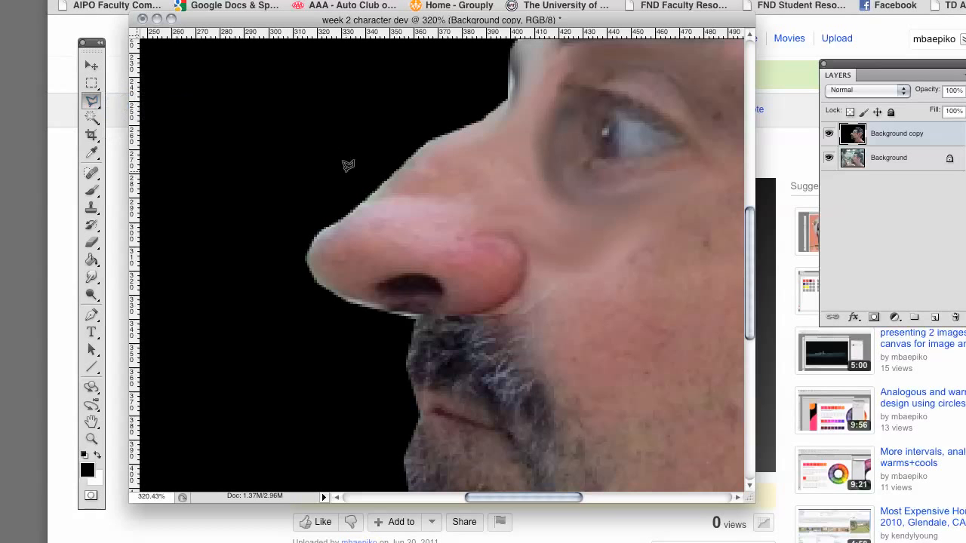
left_click(408, 156)
left_click(418, 314)
left_click(393, 346)
left_click(254, 321)
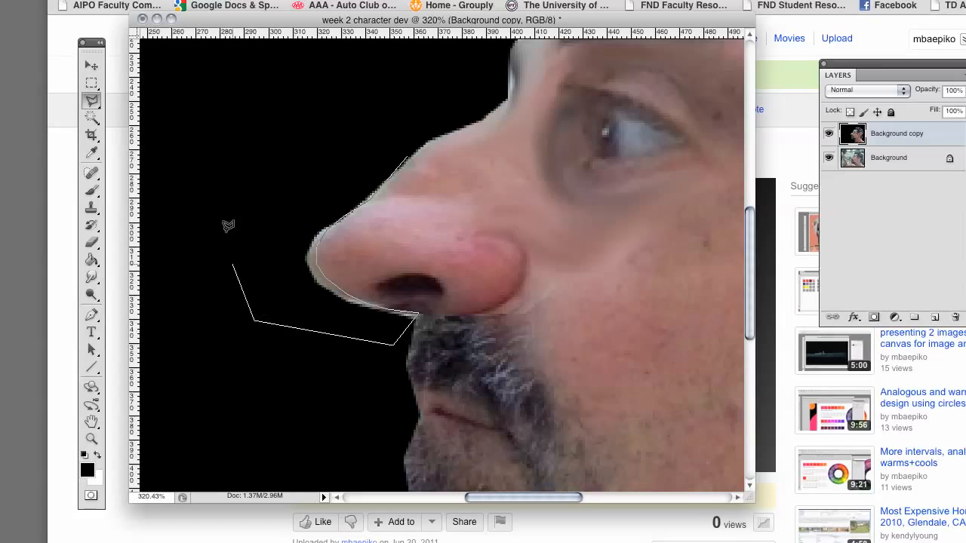
left_click(267, 154)
left_click(367, 115)
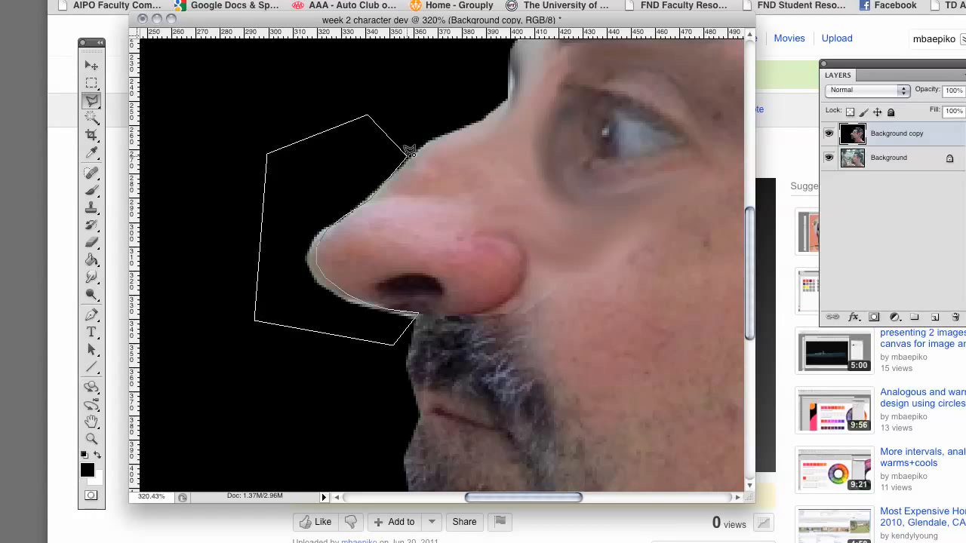
left_click(404, 153)
key("Delete")
key("super+d")
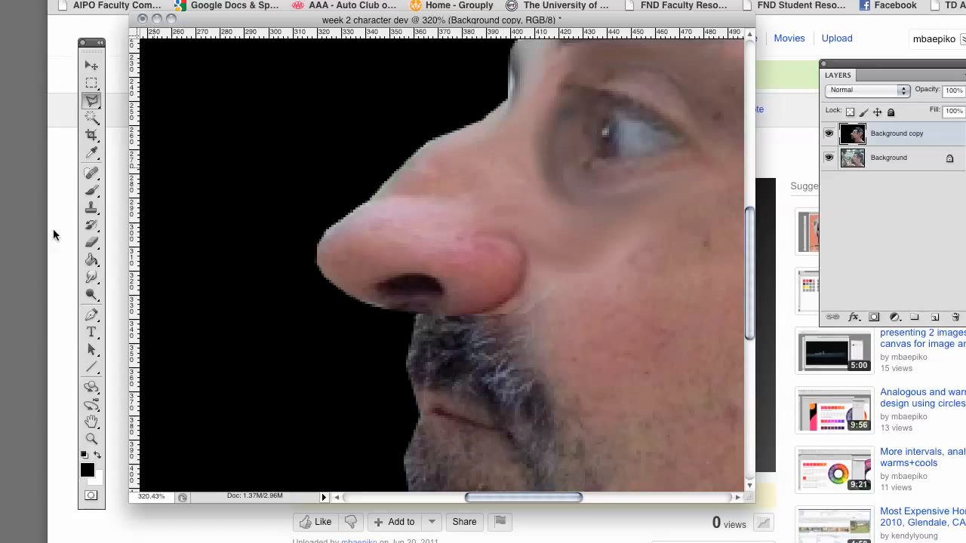
Select the head by picking the black background with the Magic Wand, excluding the stray beard patches with the Polygonal Lasso and inverting the selection
double_click(92, 441)
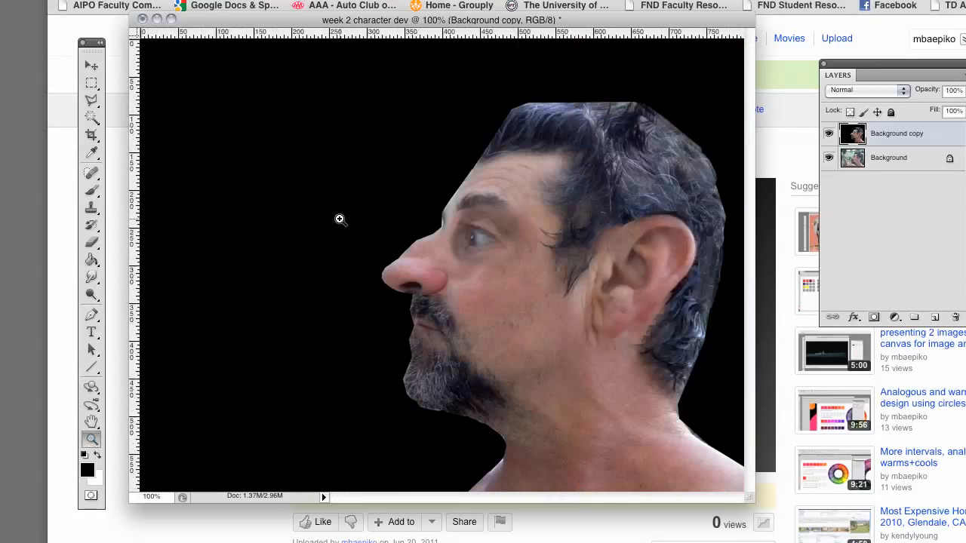
left_click_drag(399, 25, 401, 21)
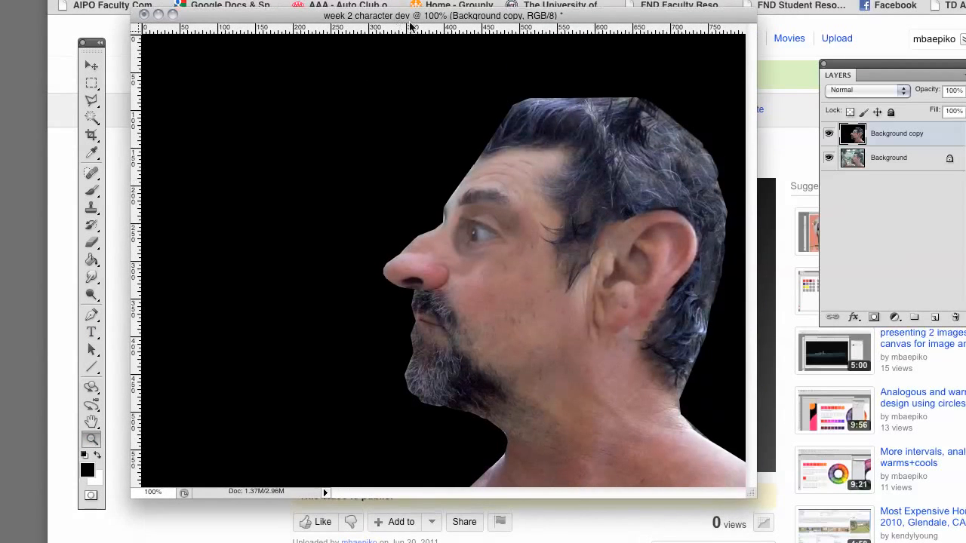
left_click(91, 117)
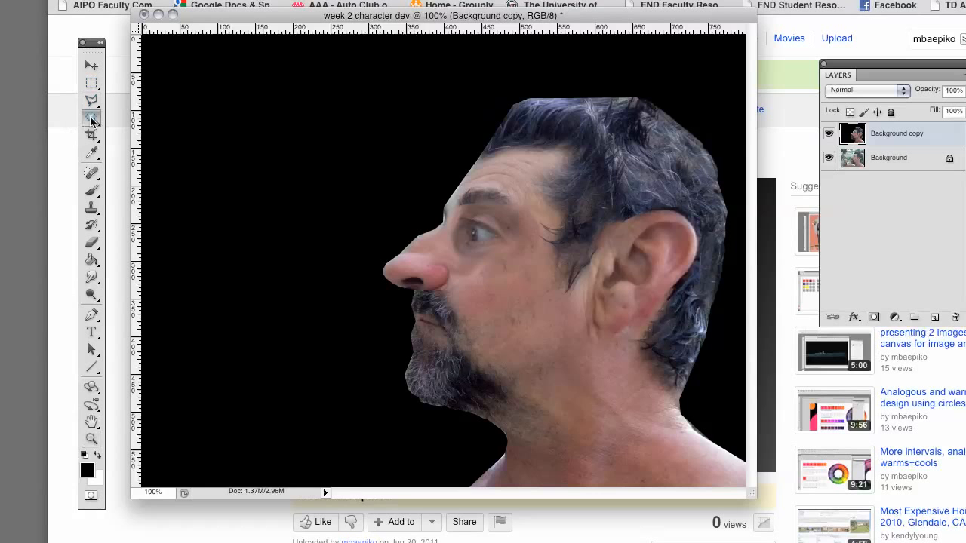
left_click(393, 158)
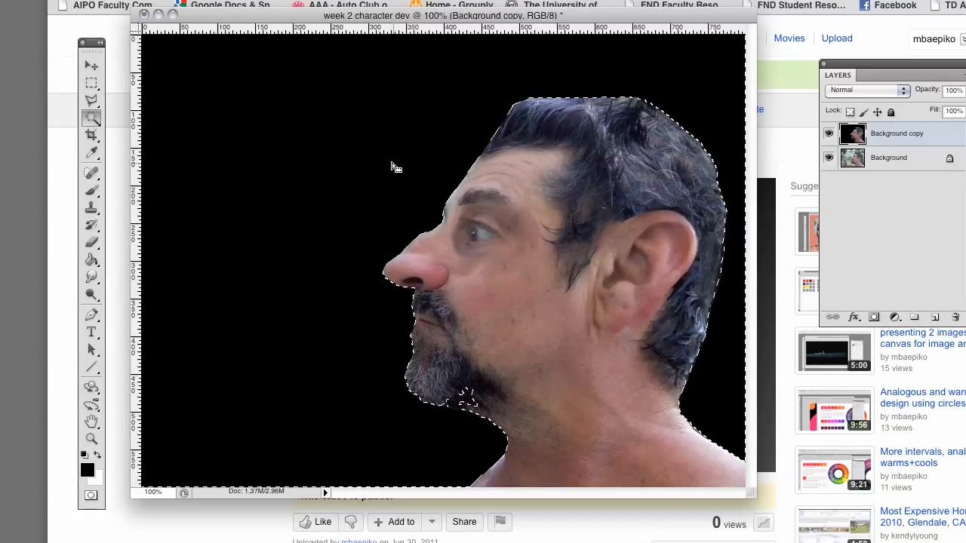
left_click(91, 101)
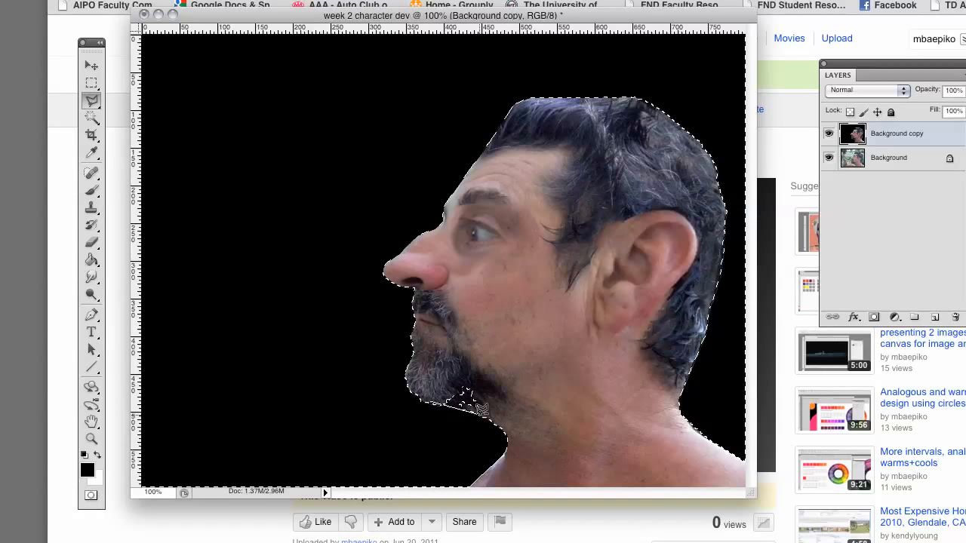
left_click(434, 396)
left_click(255, 1)
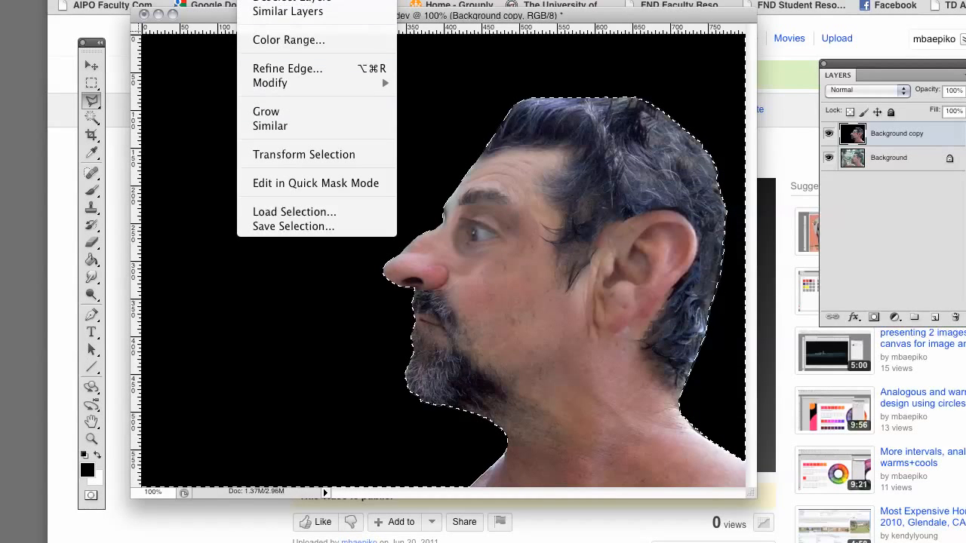
left_click(257, 2)
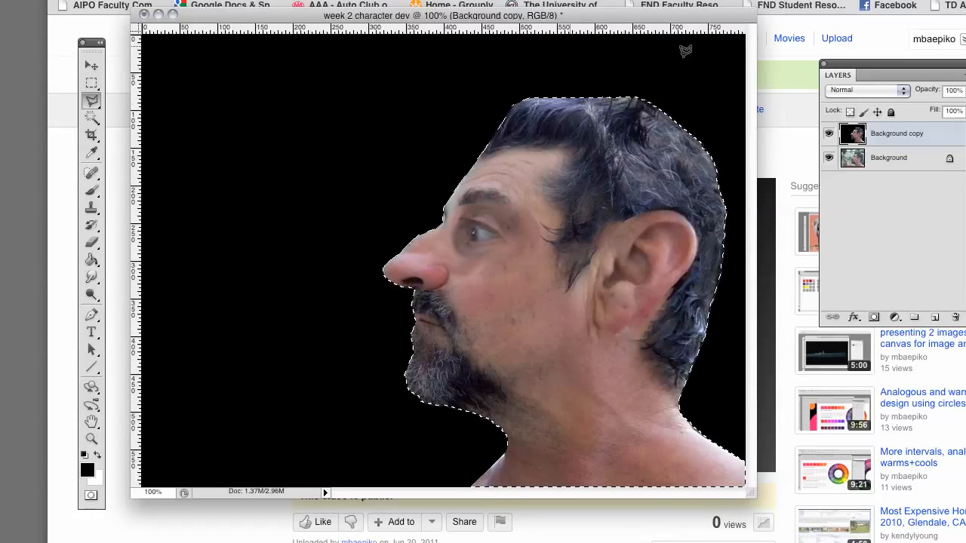
Duplicate the Background copy layer and recolour the selected head with Hue/Saturation, setting Hue to +73
left_click_drag(905, 138, 936, 317)
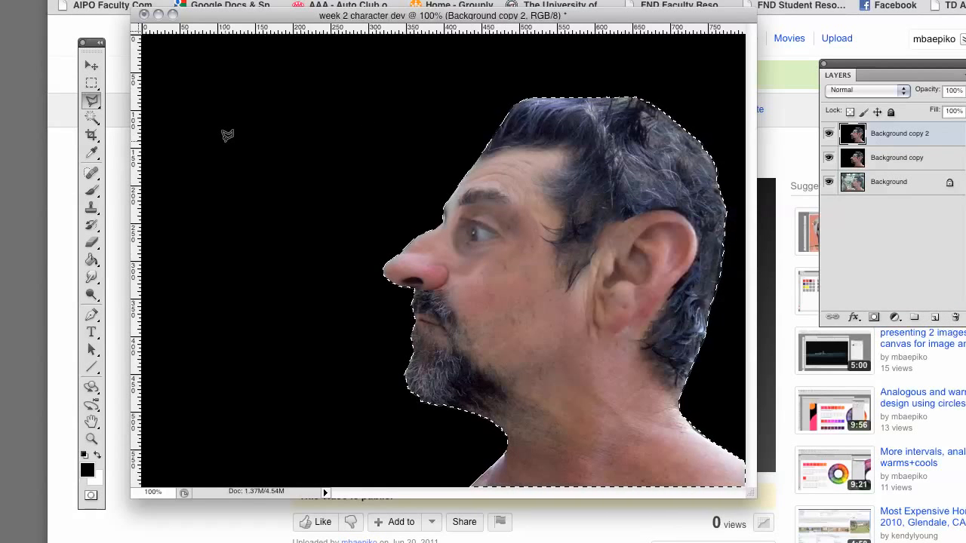
key("super+u")
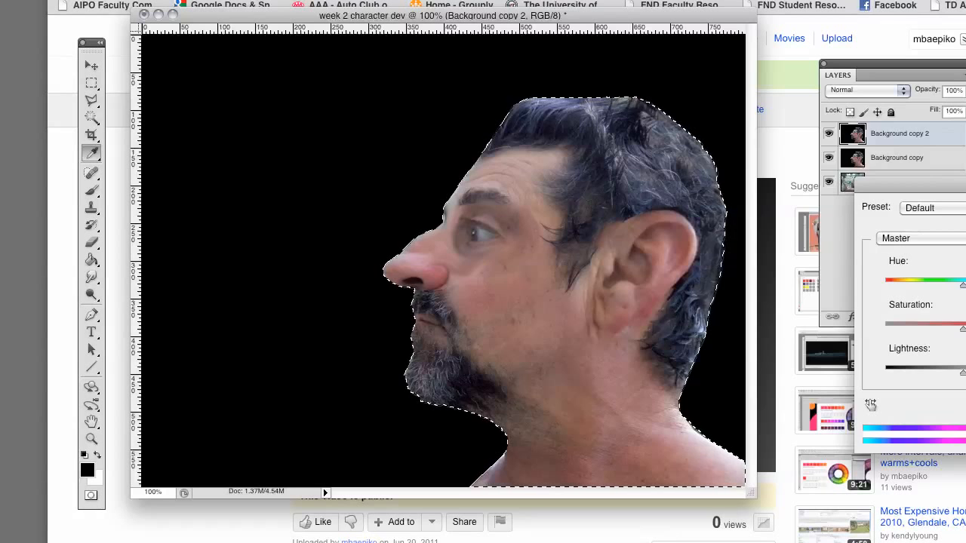
left_click_drag(965, 181, 924, 90)
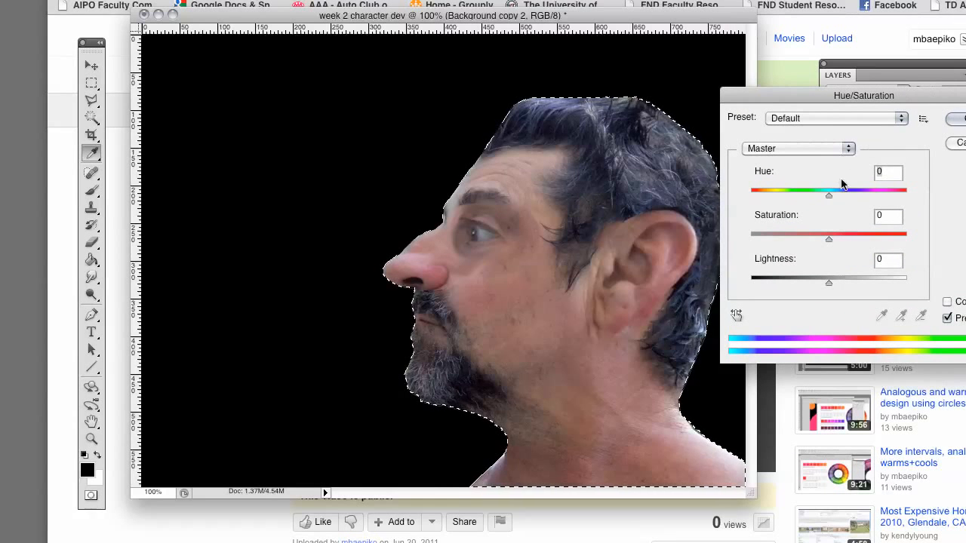
left_click_drag(830, 194, 873, 192)
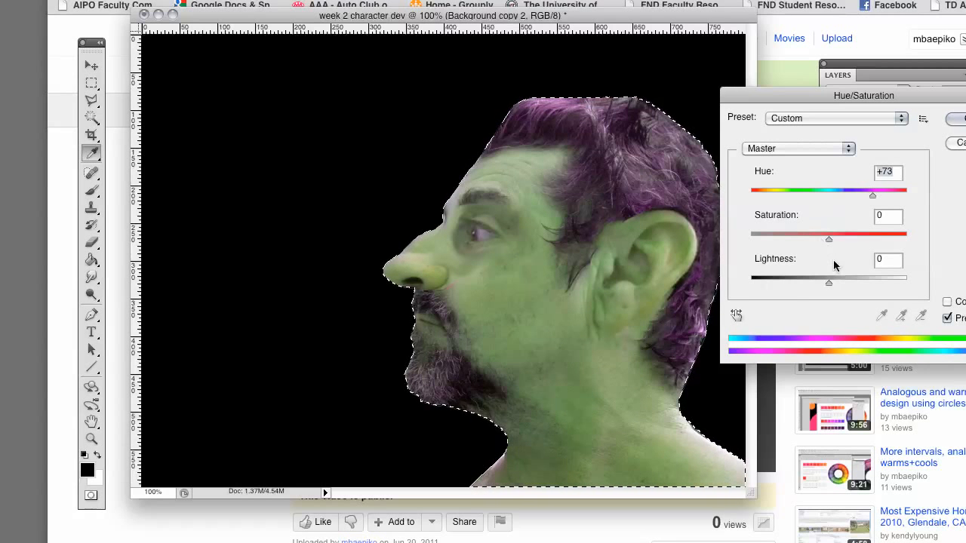
left_click(953, 119)
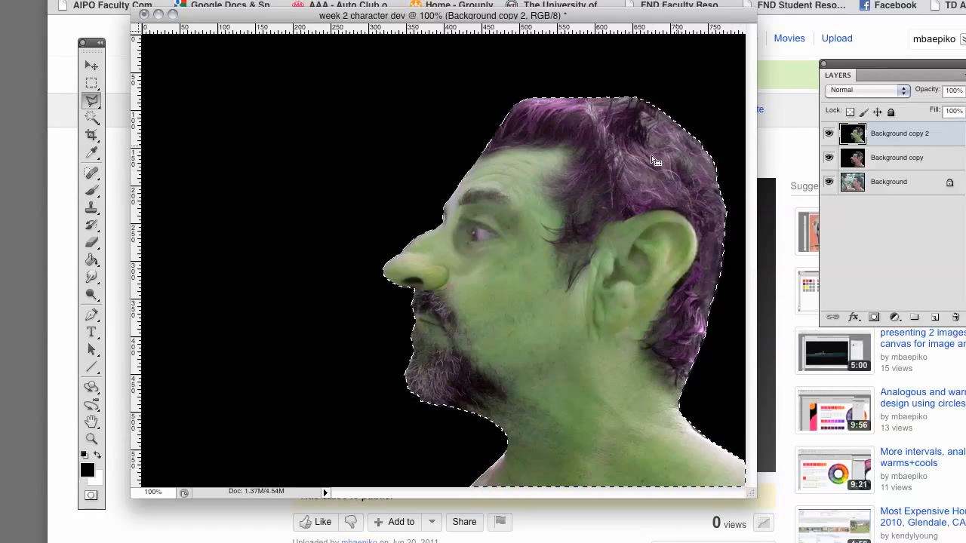
Apply an automatic Levels correction to the recoloured head and deselect it
key("ctrl+l")
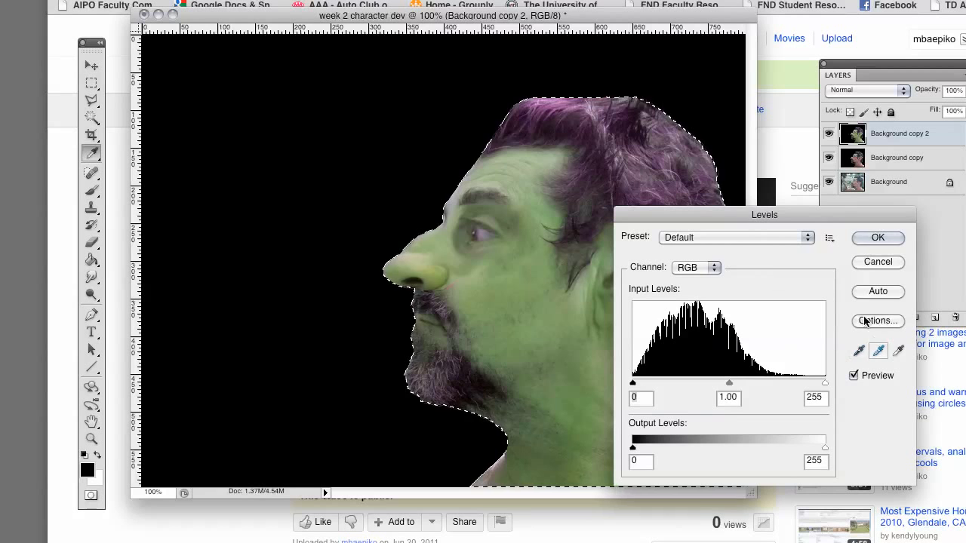
left_click(878, 293)
left_click(876, 238)
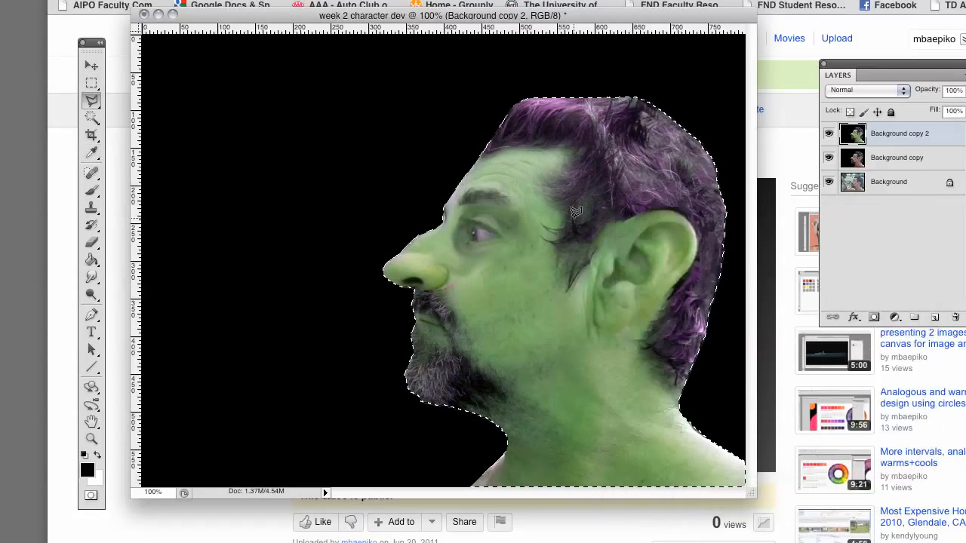
key("ctrl+d")
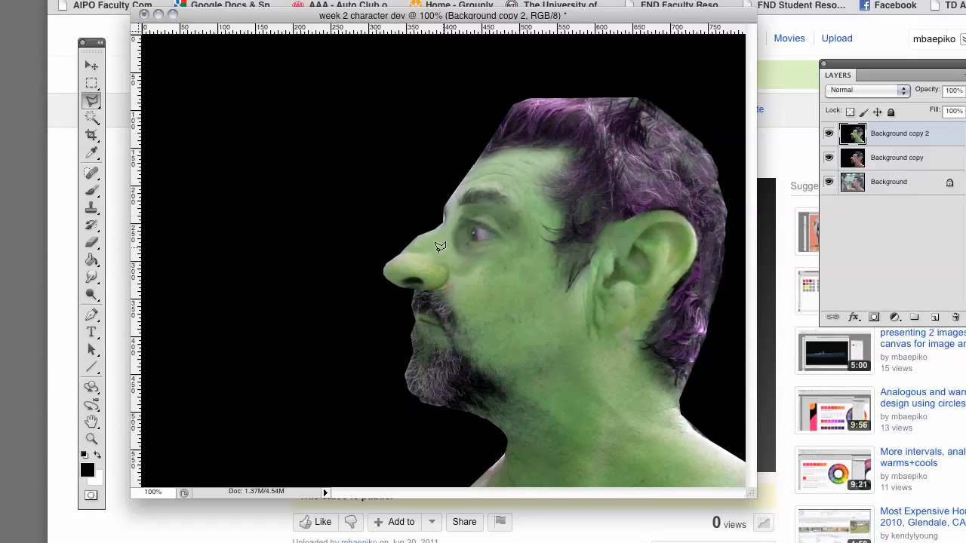
left_click(91, 118)
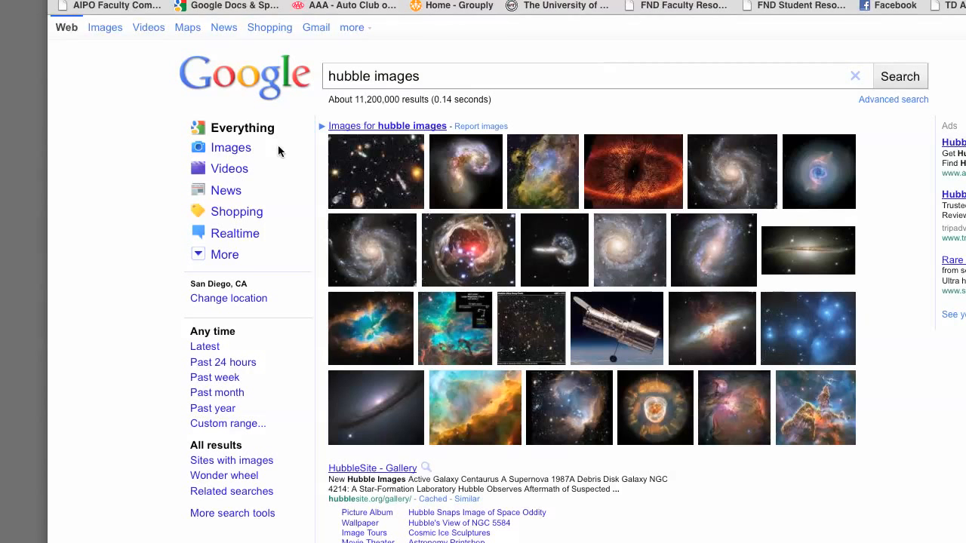
Show Google's image results for "hubble images" and restrict them to large images through the advanced search
left_click(227, 151)
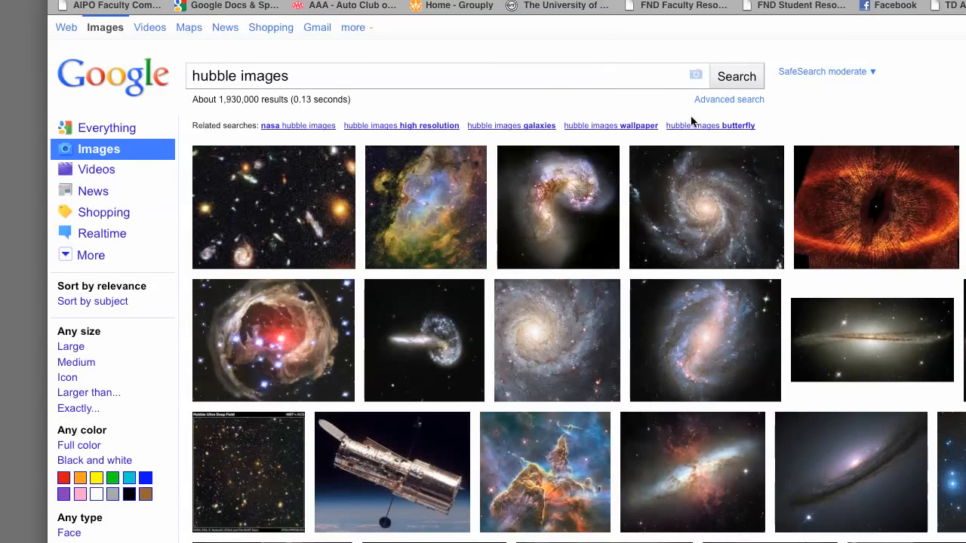
left_click(710, 100)
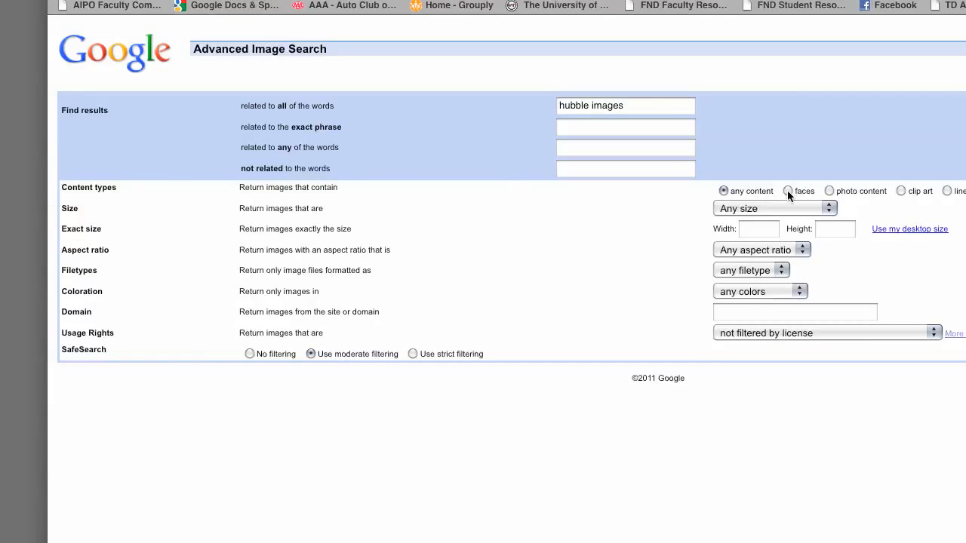
left_click(776, 208)
left_click(726, 237)
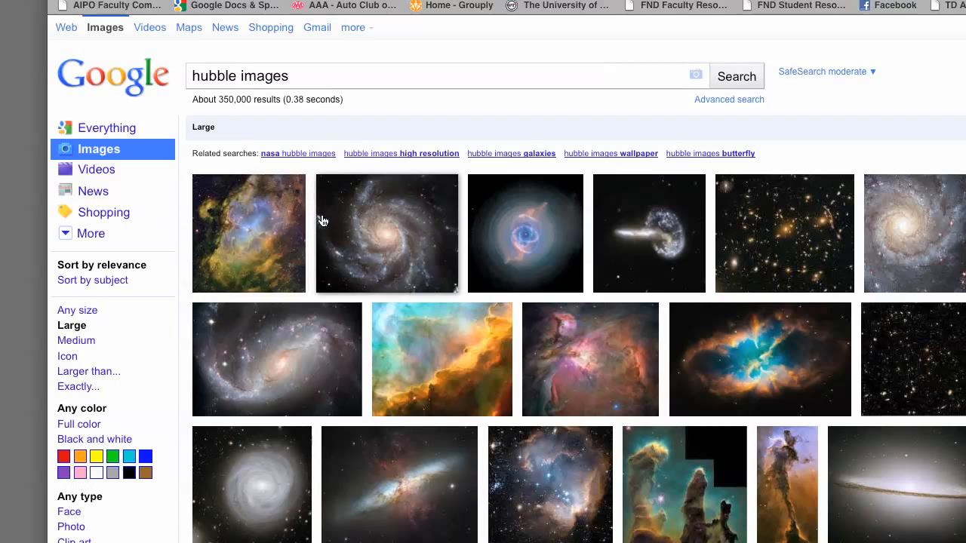
Open the first large nebula result at full size, bring hubble-eagle-nebula-wide-field.jpg into Photoshop, and close the browser window
left_click(245, 250)
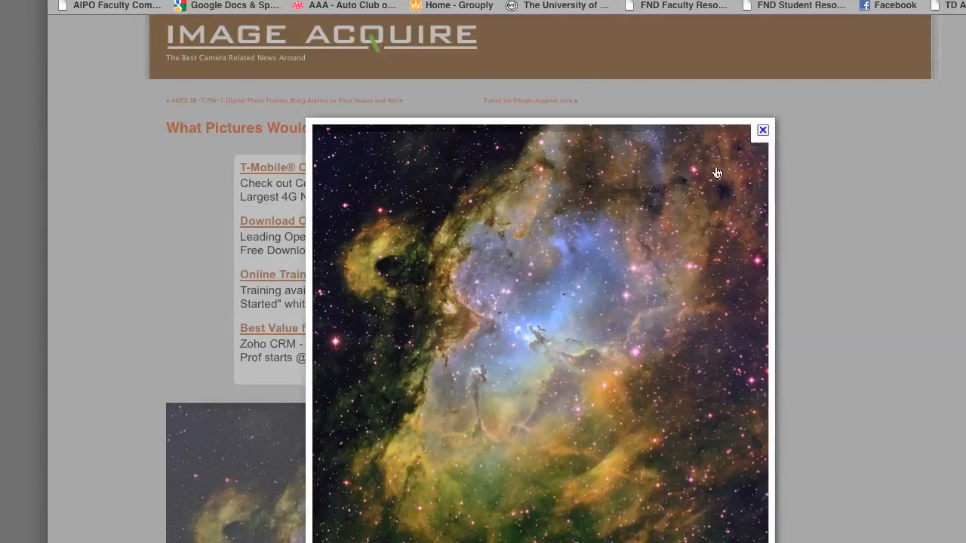
left_click(121, 476)
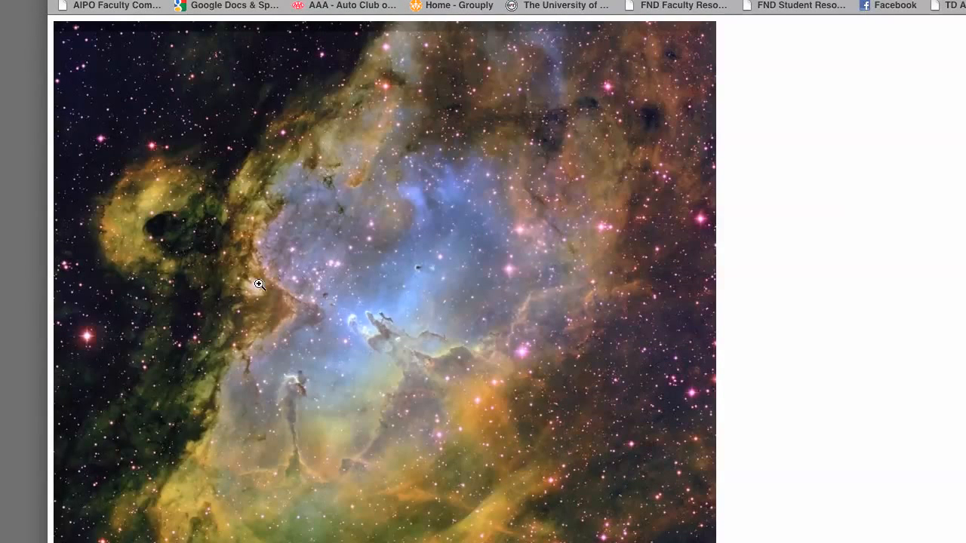
left_click_drag(251, 279, 27, 351)
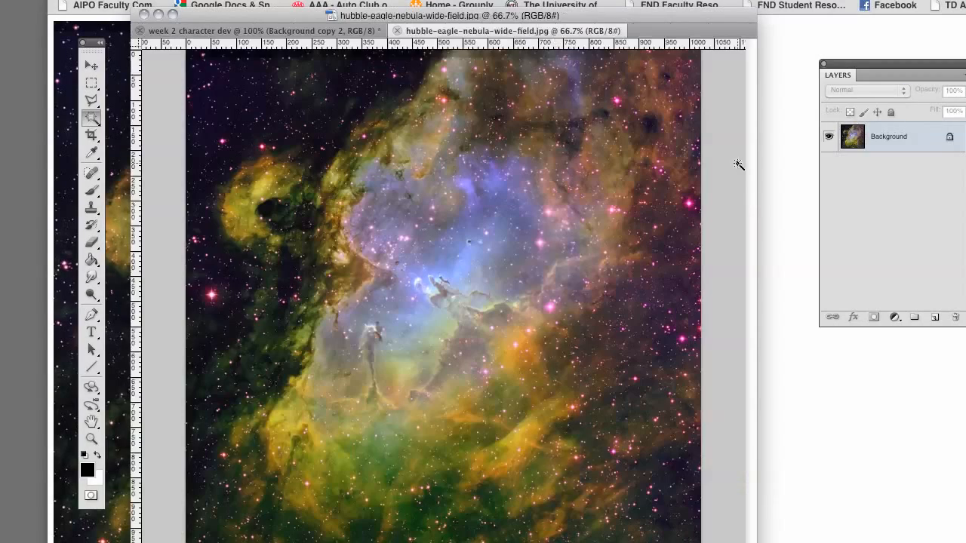
left_click(794, 48)
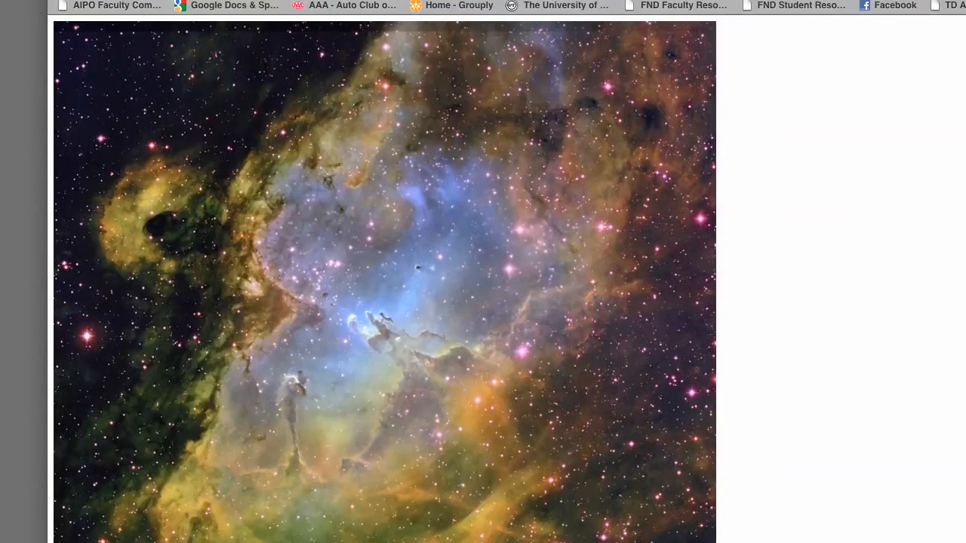
key("super+w")
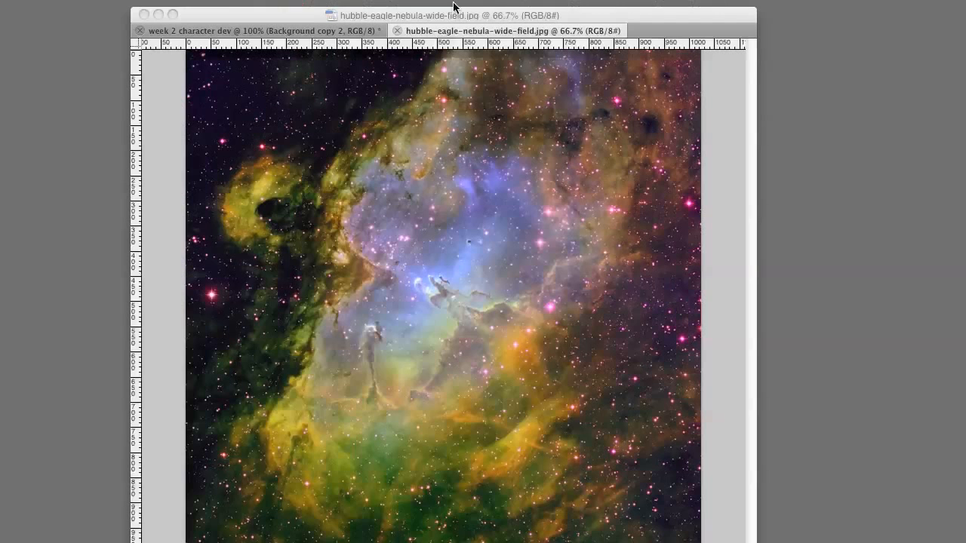
Select and copy the entire nebula image, and return to the week 2 character dev document
left_click(399, 28)
left_click_drag(293, 15, 287, 14)
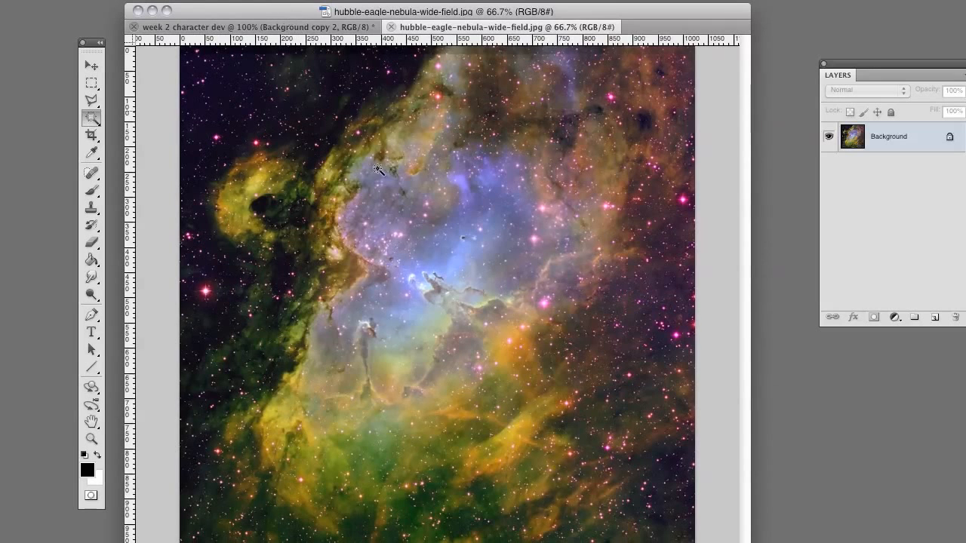
key("super+a")
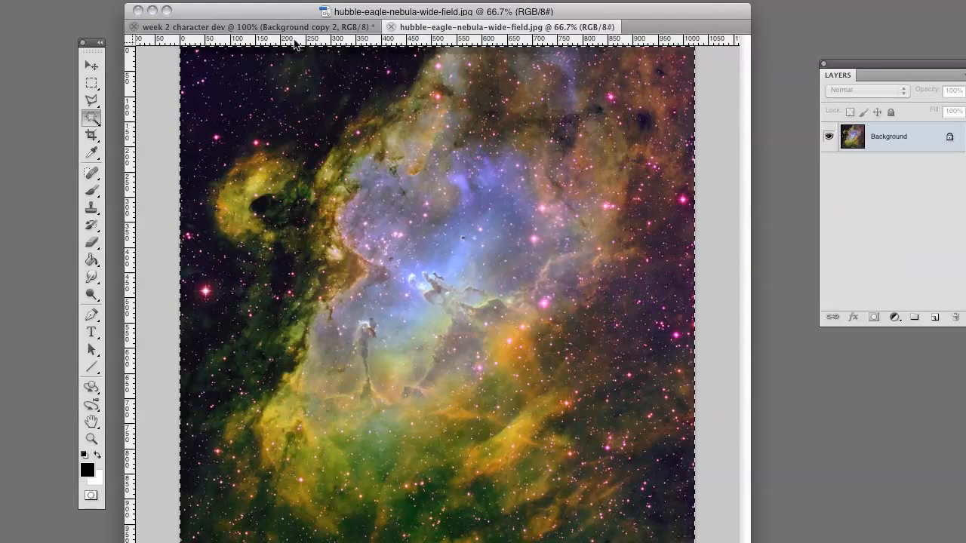
left_click(208, 28)
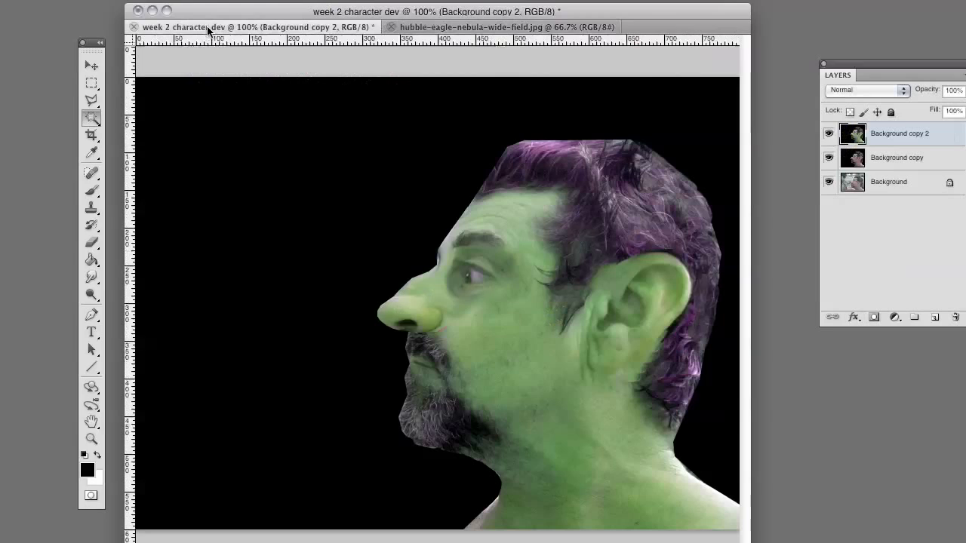
Select the black background around the green head with the Magic Wand and subtract the stray patch in the beard with the Polygonal Lasso
left_click(91, 119)
left_click(264, 200)
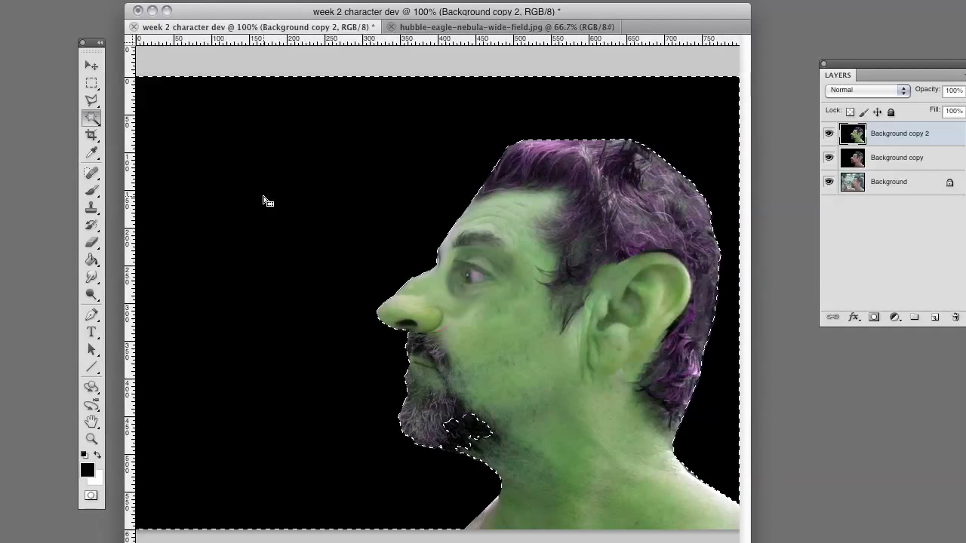
left_click(91, 100)
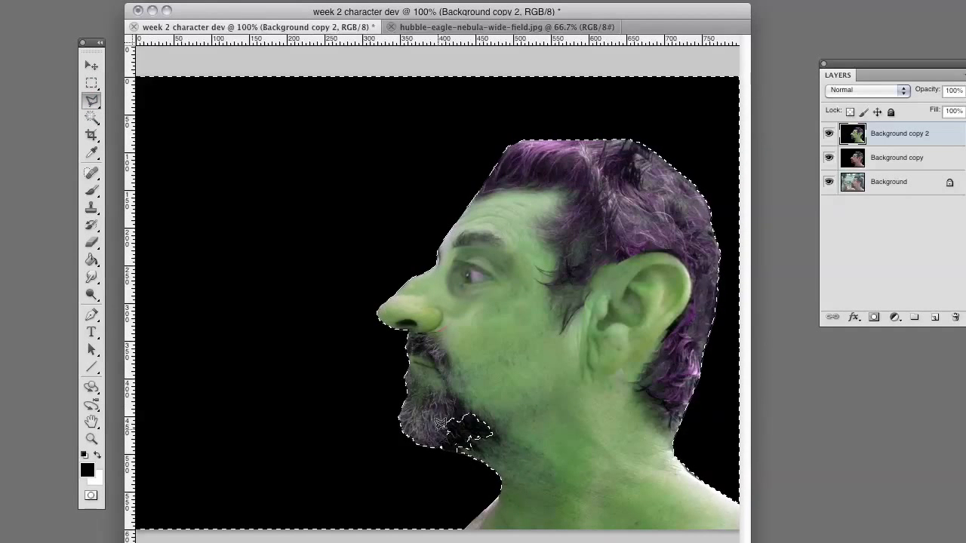
left_click(440, 446, "alt")
left_click(498, 445)
left_click(498, 409)
left_click(442, 405)
left_click(440, 446)
Paste the copied nebula into the background selection with Paste Into so that the head stays masked out
left_click(132, 0)
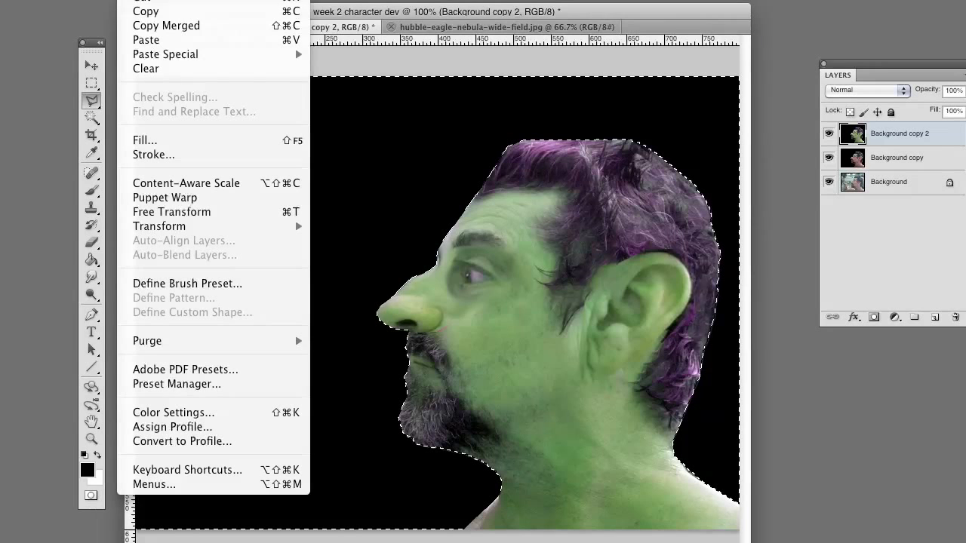
mouse_move(298, 54)
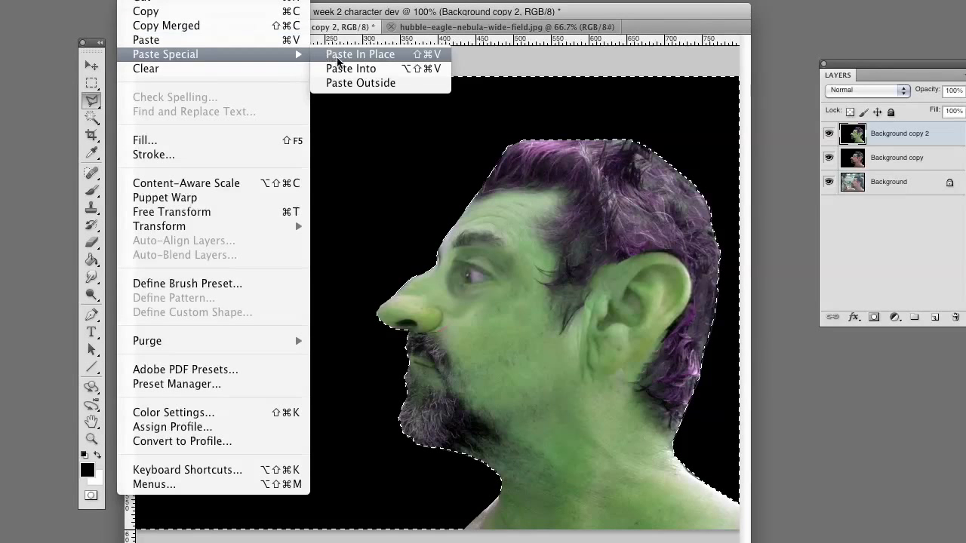
left_click(340, 68)
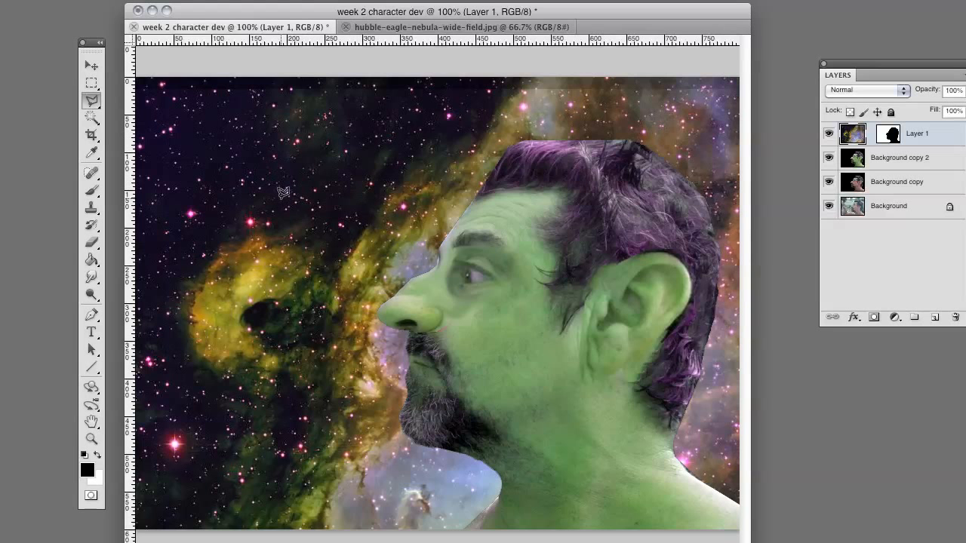
Reposition the nebula within its mask so the yellow cloud lies at the canvas's left edge and the blue area borders the face
key("v")
mouse_move(302, 213)
left_mouse_down()
mouse_move(222, 214)
mouse_move(322, 164)
left_mouse_up()
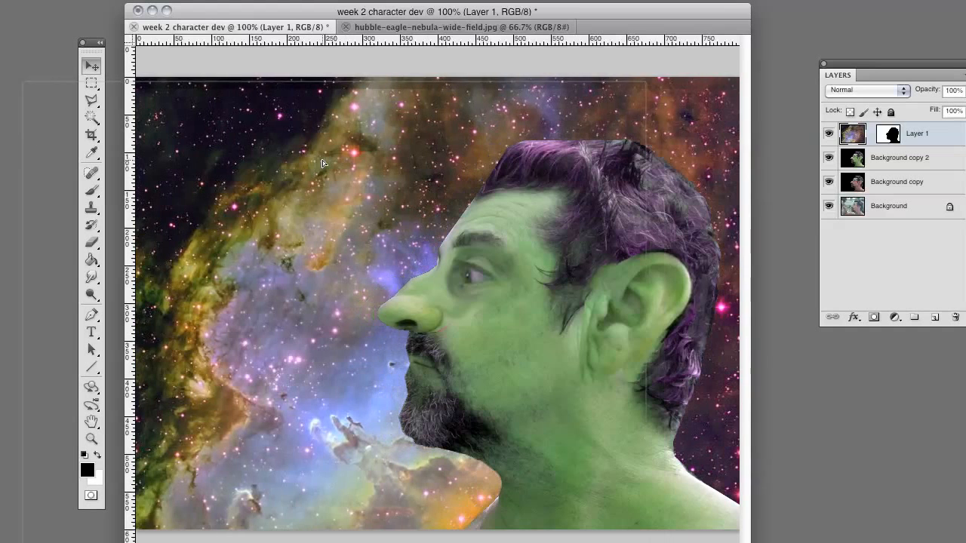
left_click_drag(419, 153, 455, 156)
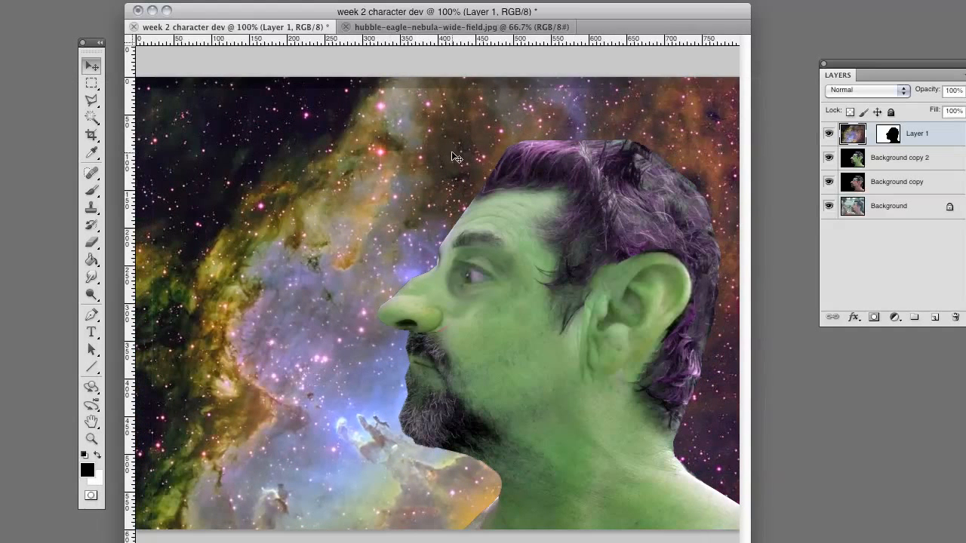
left_click_drag(271, 185, 342, 182)
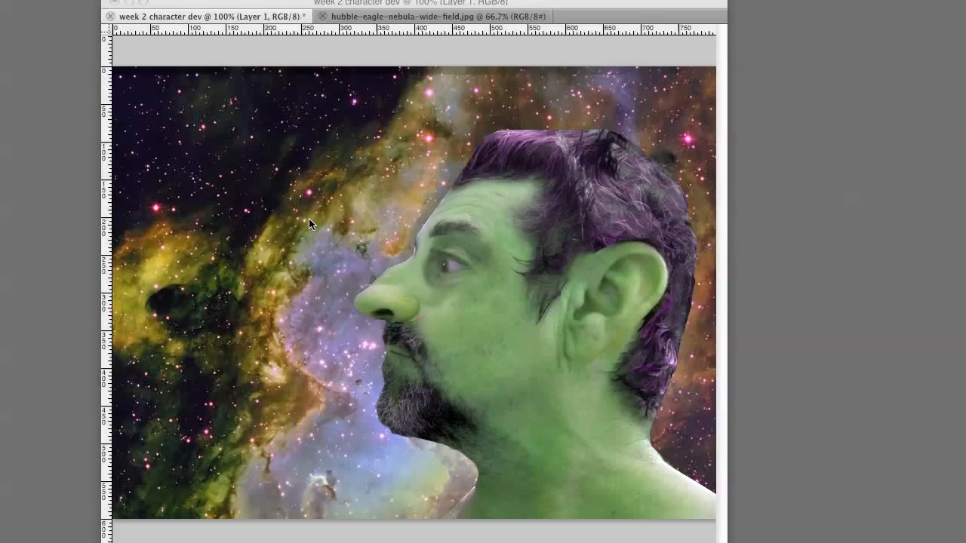
key("Tab")
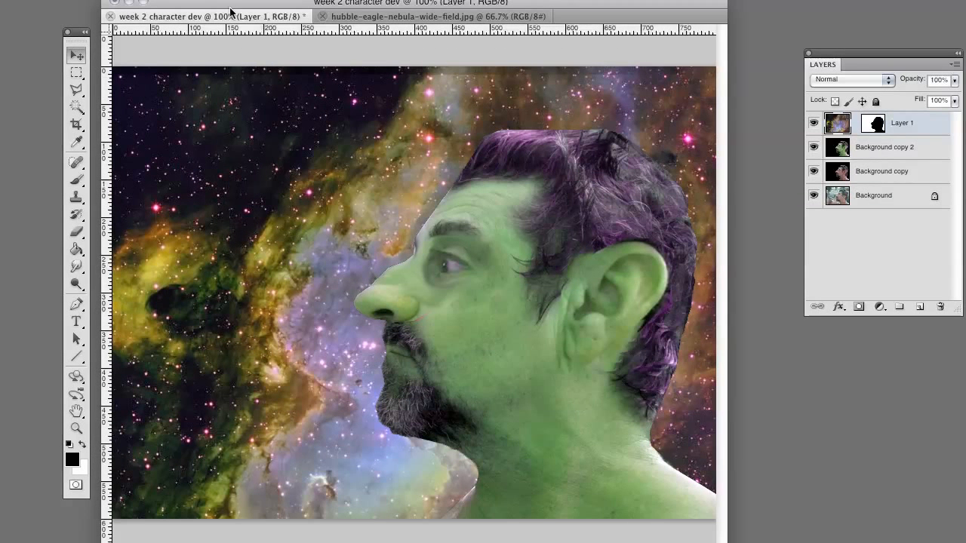
left_click_drag(231, 11, 228, 8)
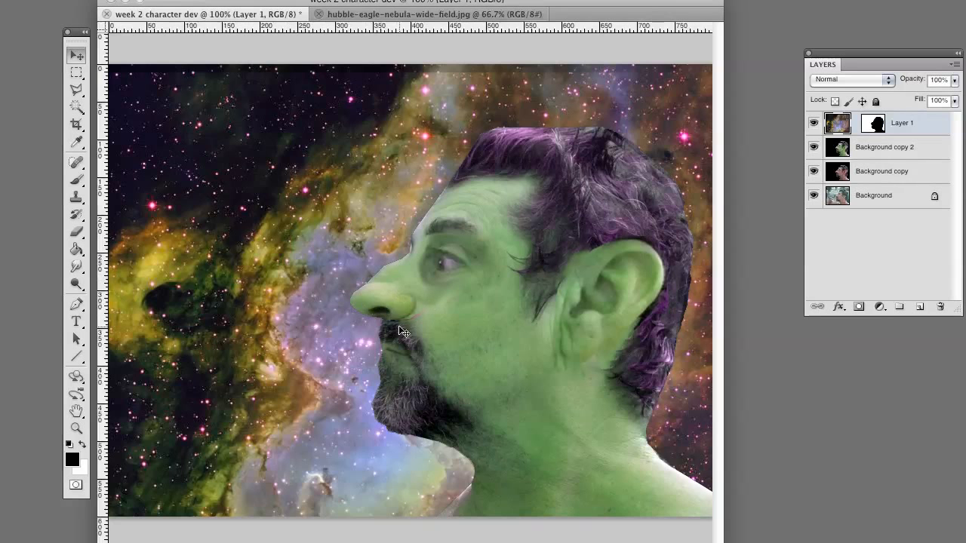
mouse_move(320, 295)
left_mouse_down()
mouse_move(287, 298)
mouse_move(302, 297)
left_mouse_up()
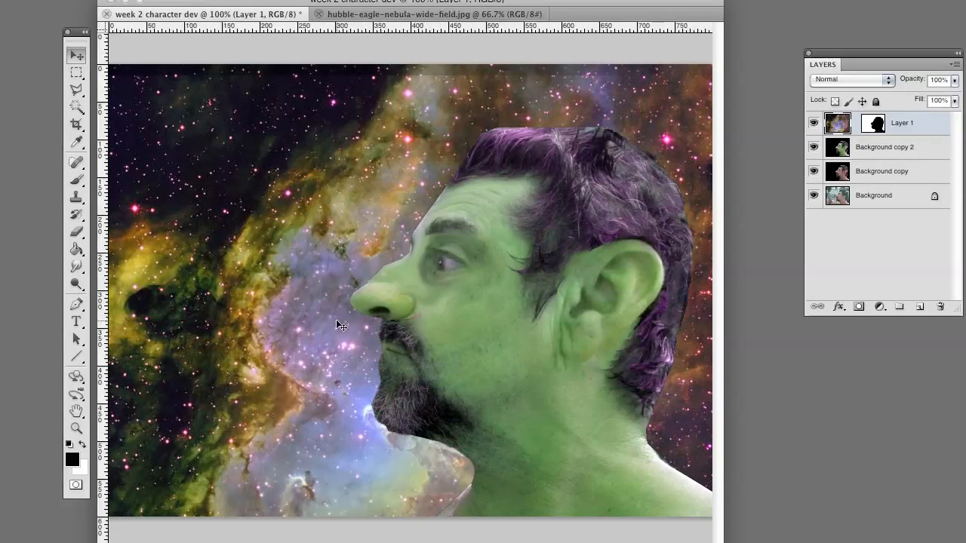
left_click_drag(300, 258, 312, 155)
left_click_drag(300, 363, 292, 267)
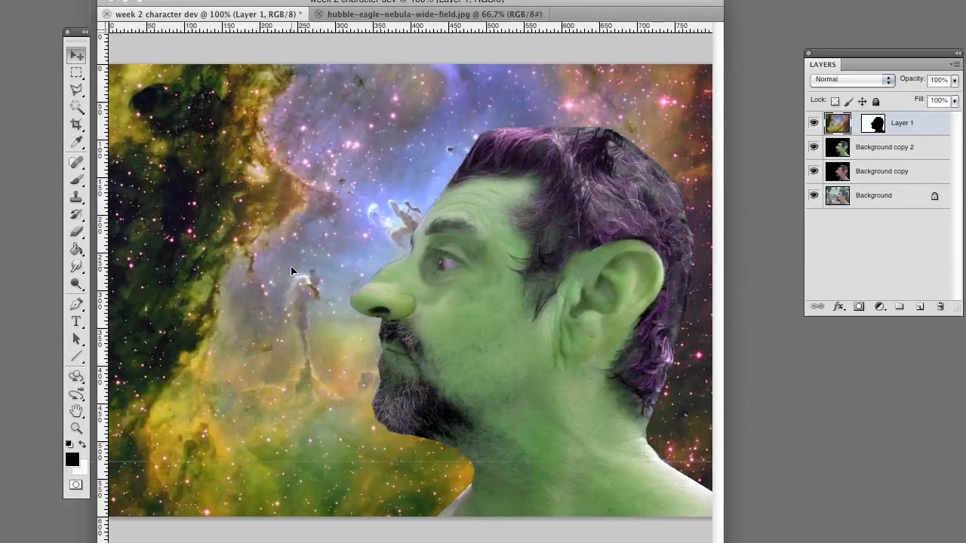
left_click_drag(307, 432, 233, 378)
left_click_drag(297, 432, 305, 458)
left_click_drag(216, 408, 256, 468)
left_click_drag(253, 361, 230, 451)
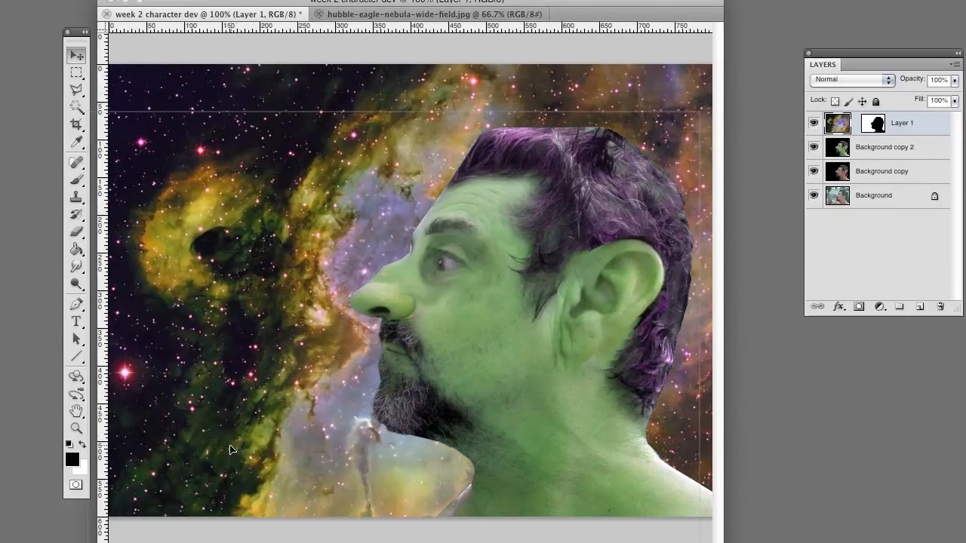
left_click_drag(255, 311, 245, 317)
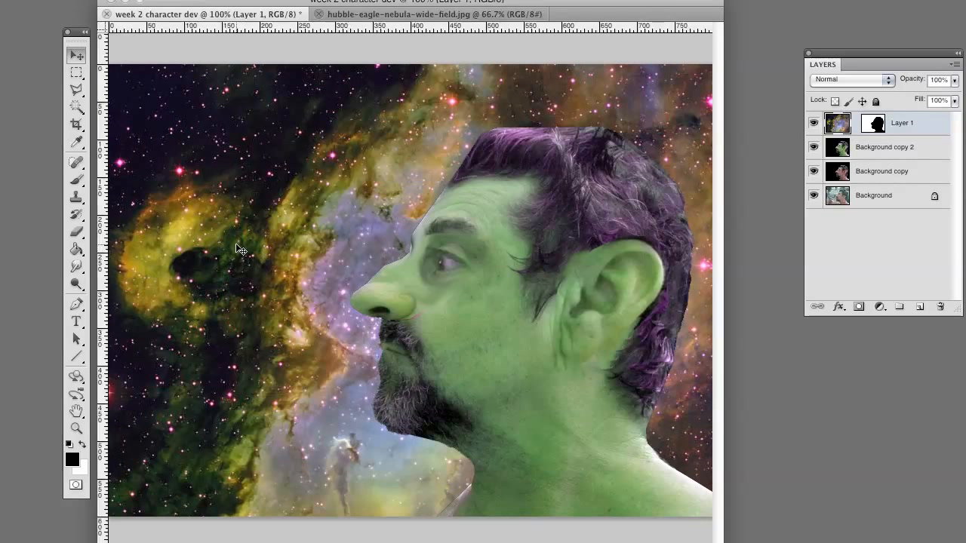
left_click_drag(243, 246, 238, 376)
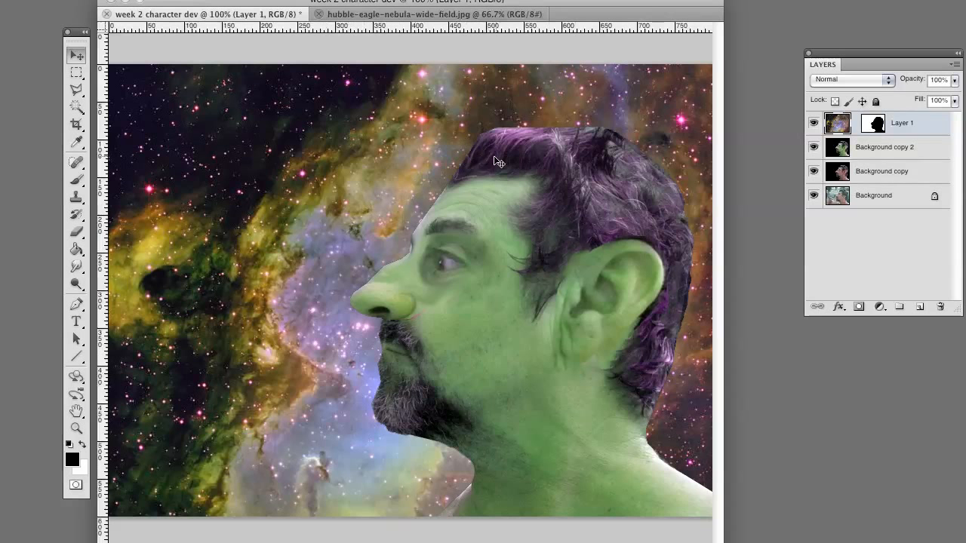
Apply an automatic Levels correction to the nebula layer
key("ctrl+l")
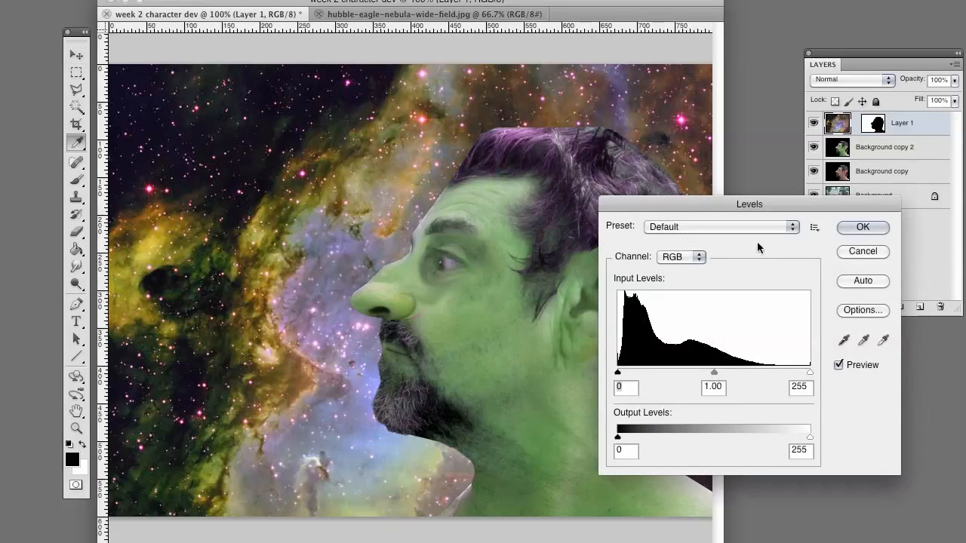
left_click(859, 281)
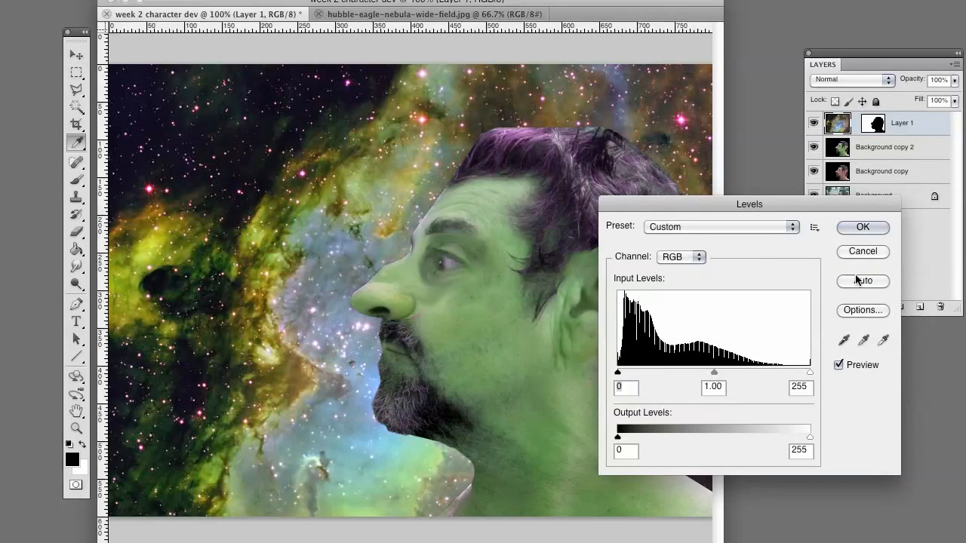
left_click(860, 227)
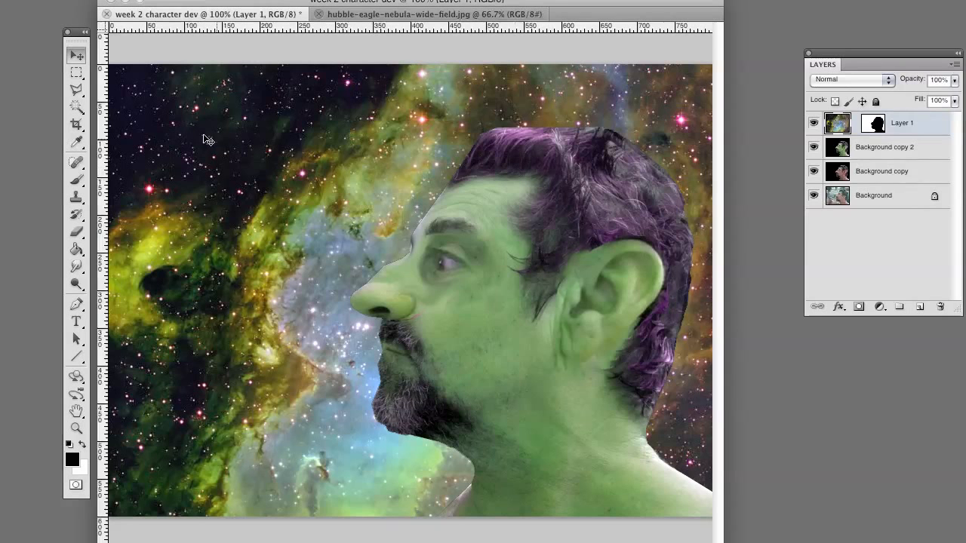
Try a Hue/Saturation adjustment on the nebula layer with Hue +21, Saturation -17 and Lightness -20
key("ctrl+u")
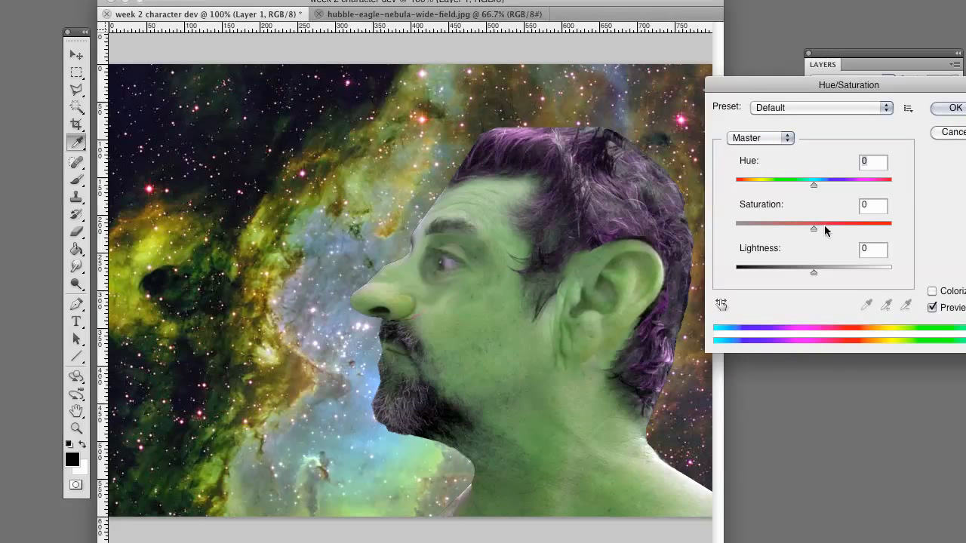
left_click_drag(813, 228, 626, 217)
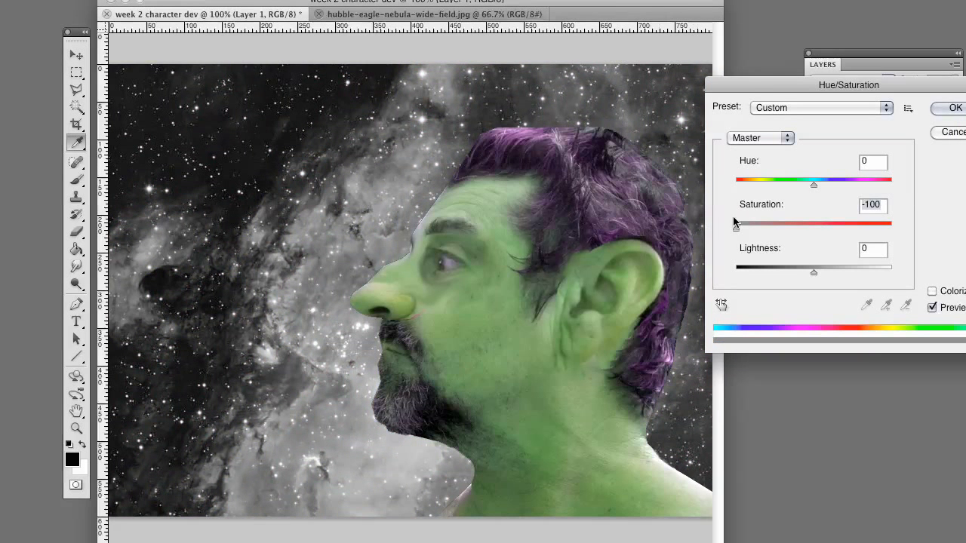
left_click_drag(733, 218, 802, 231)
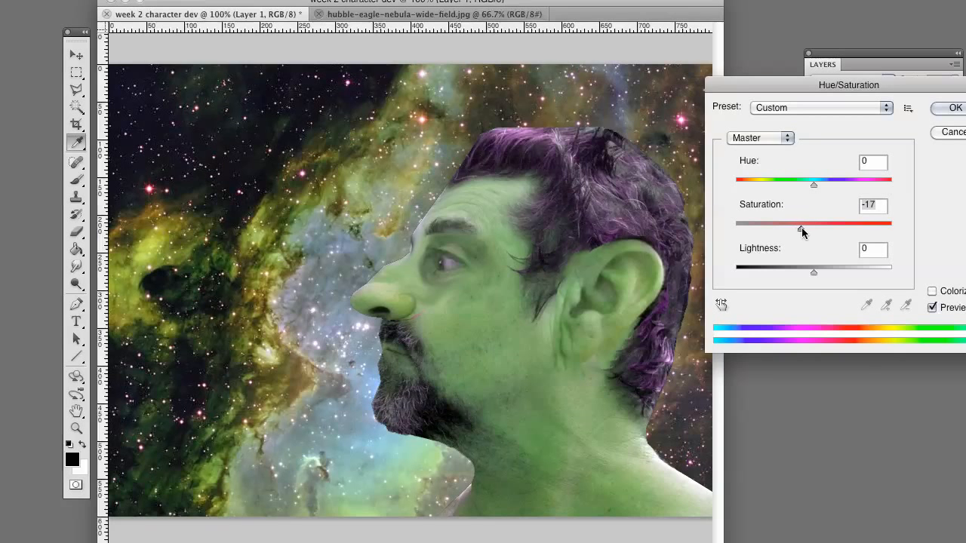
left_click_drag(814, 274, 775, 279)
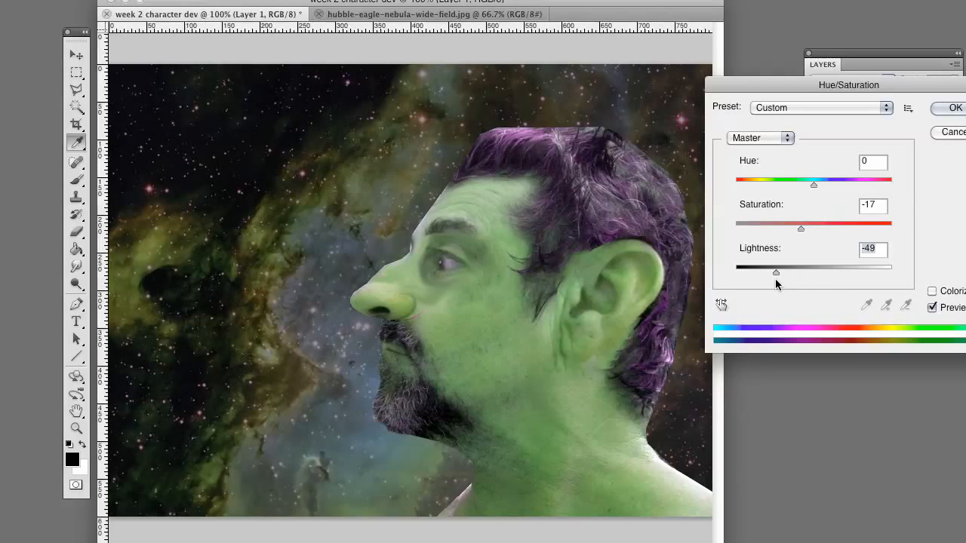
key("super+Tab")
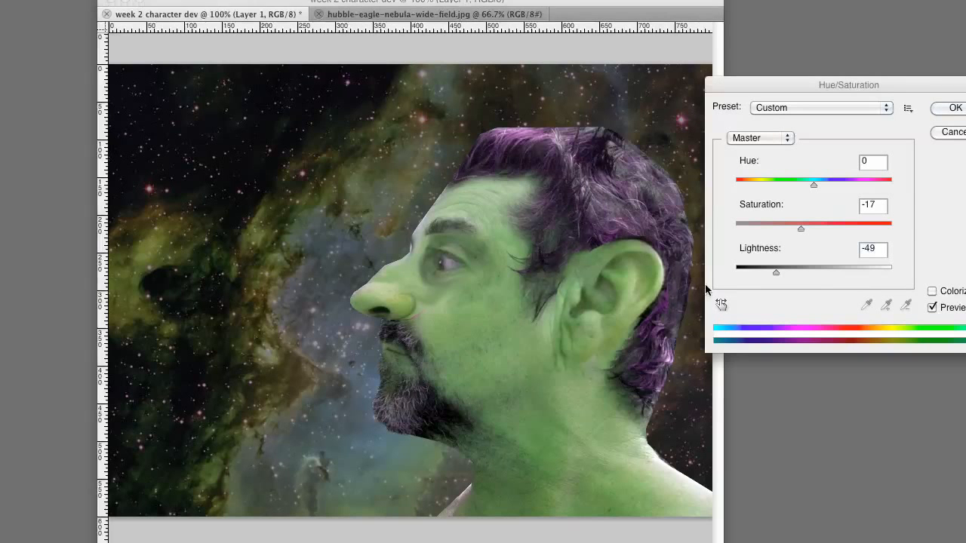
left_click(792, 300)
left_click_drag(773, 270, 797, 274)
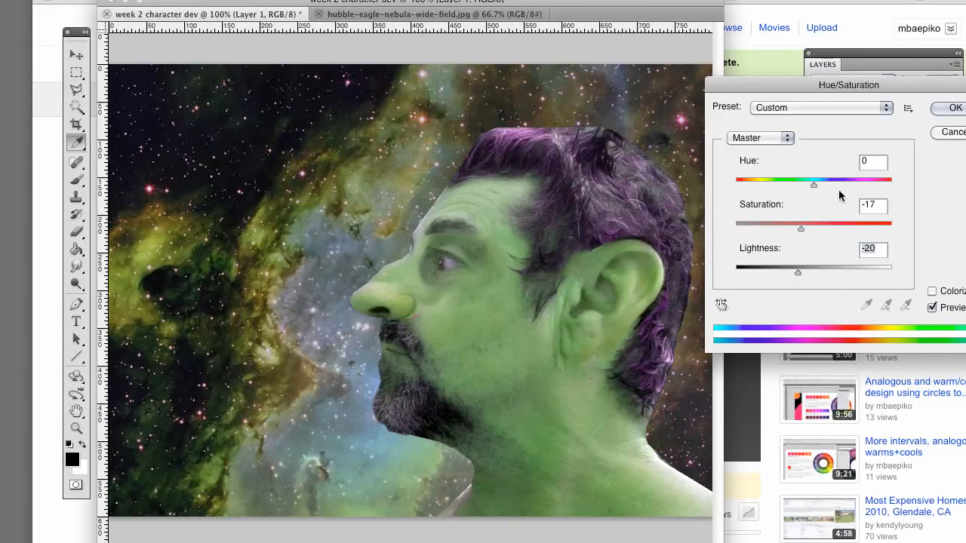
mouse_move(812, 188)
left_mouse_down()
mouse_move(774, 188)
mouse_move(855, 189)
mouse_move(831, 190)
left_mouse_up()
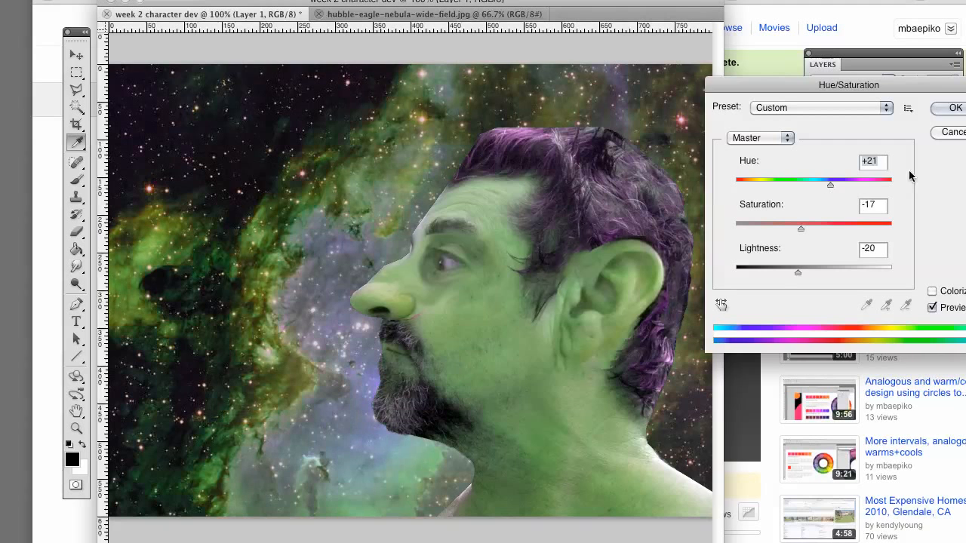
left_click(943, 107)
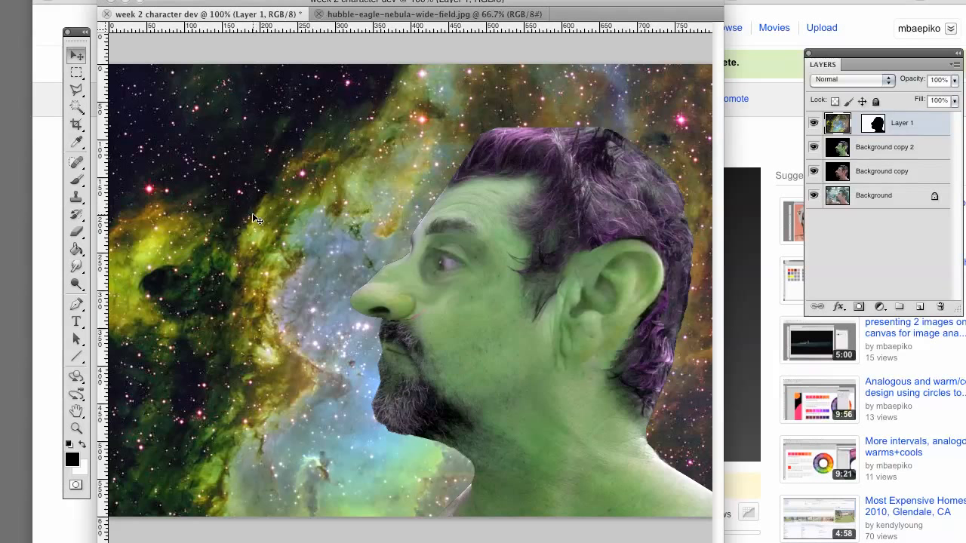
Add a new layer above the nebula and try a black Foreground to Transparent gradient fading down from the image's top edge
left_click(920, 307)
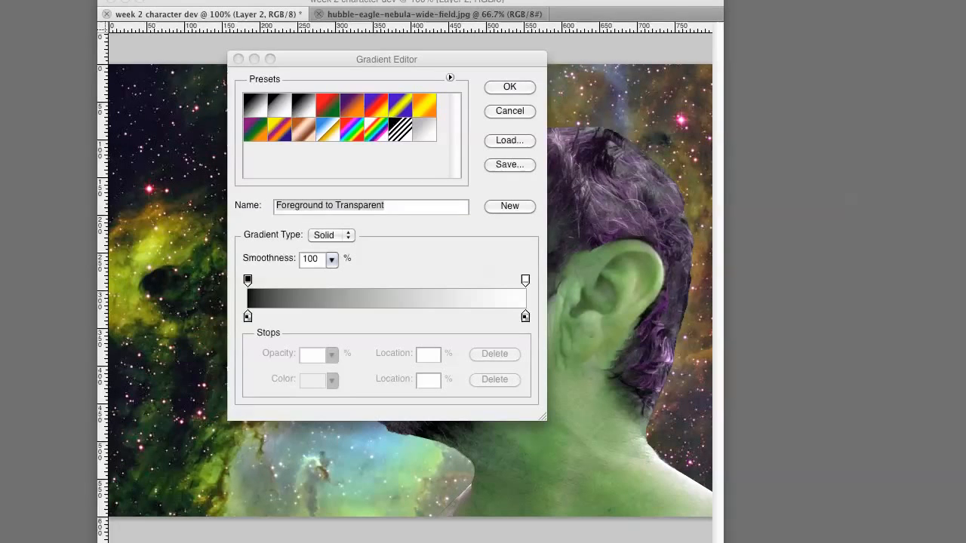
left_click(510, 86)
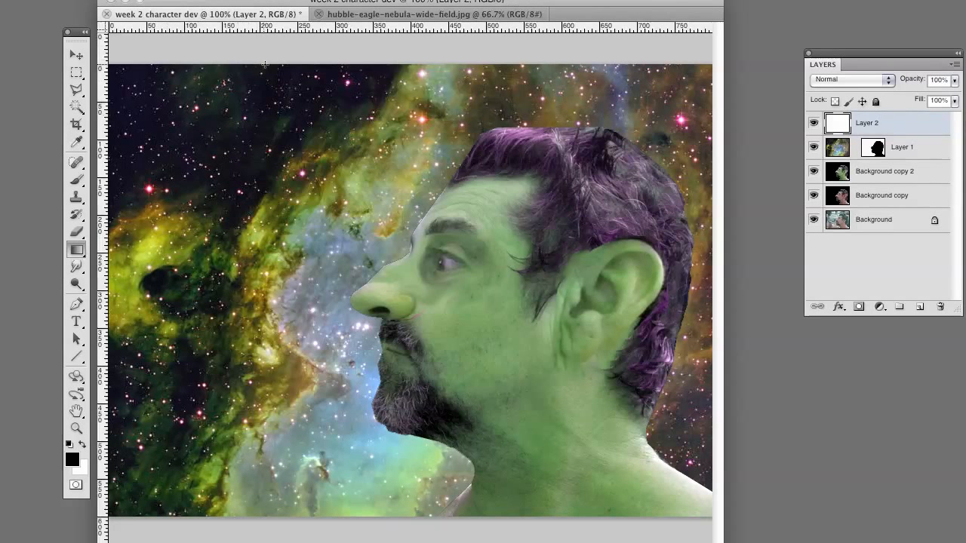
left_click_drag(273, 65, 273, 370)
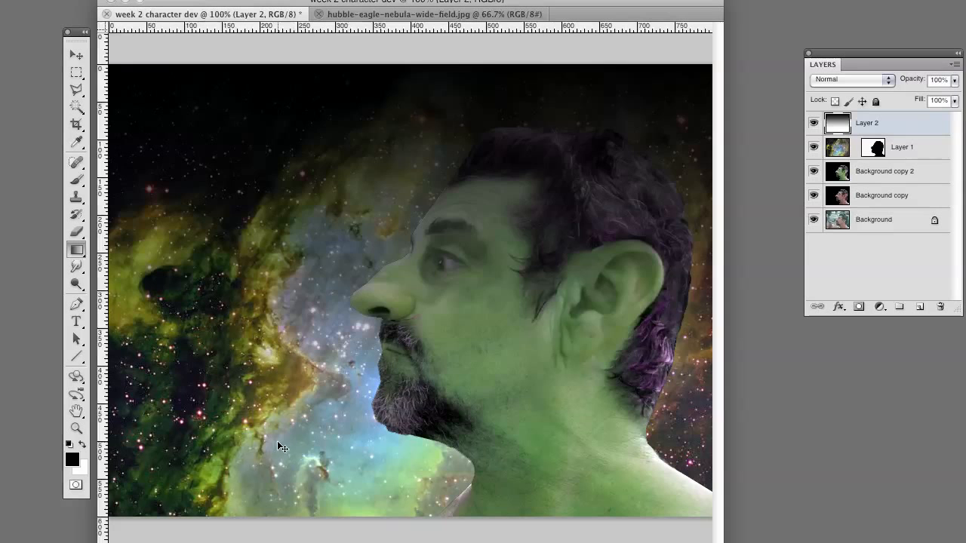
key("ctrl+z")
Try the black-to-transparent gradient directly on the nebula layer, from above the image's top edge down to near its bottom
left_click(899, 149)
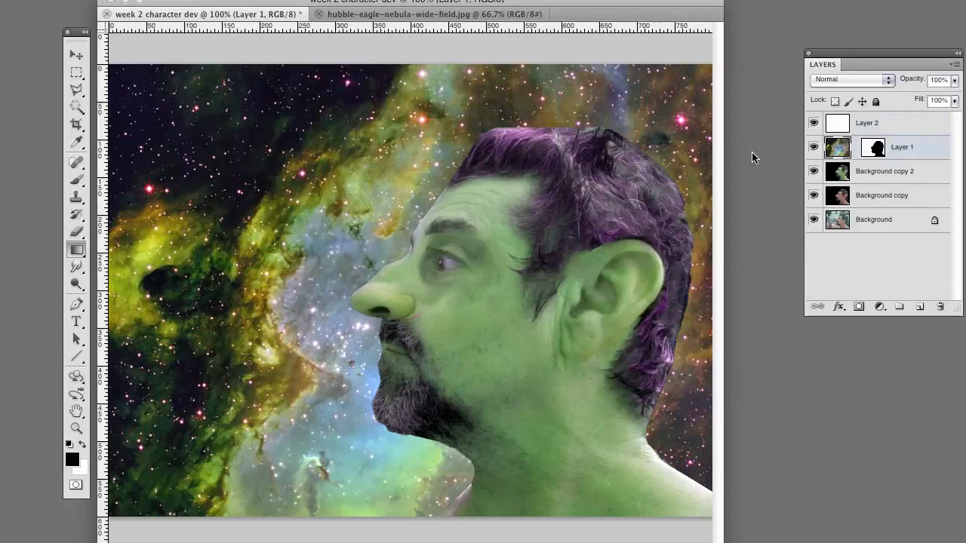
left_click_drag(339, 58, 339, 483)
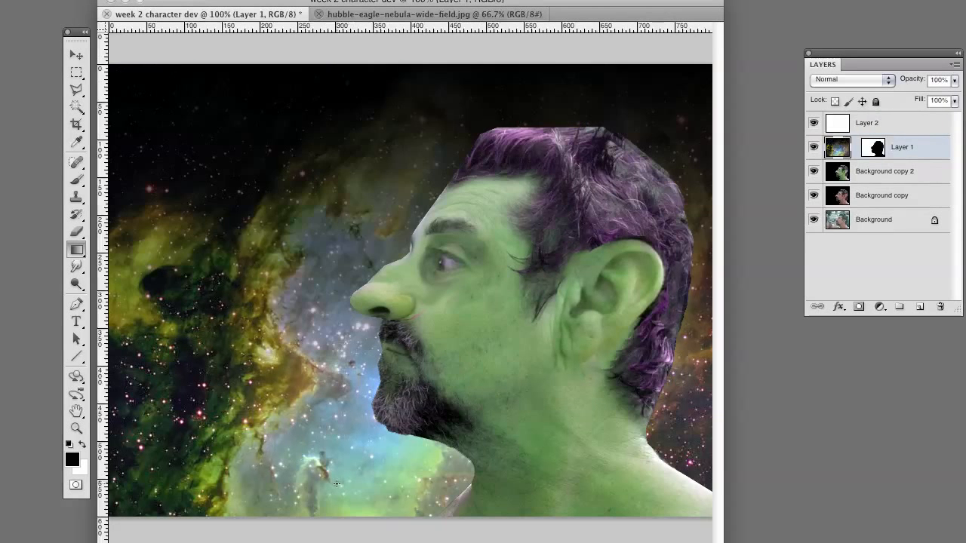
key("ctrl+z")
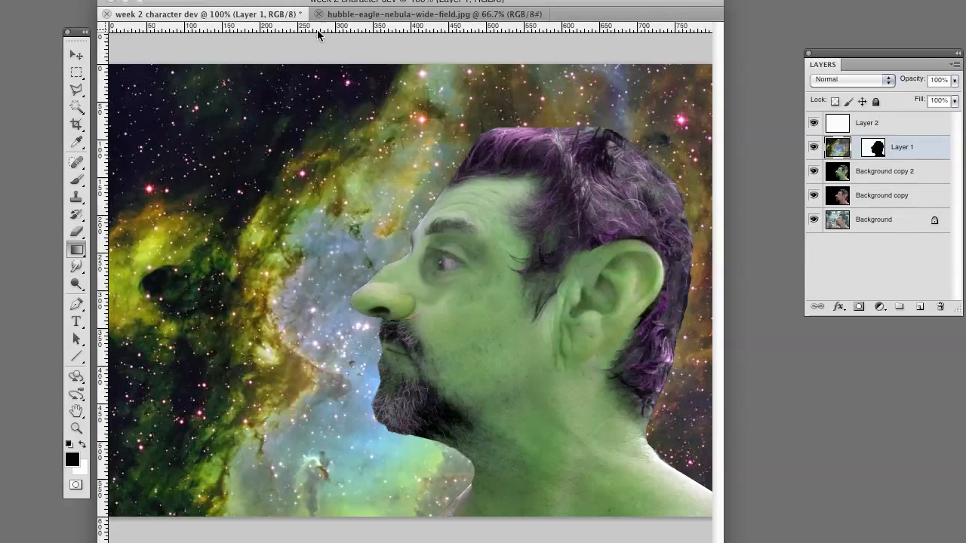
Try black-to-transparent gradients on the nebula layer from the image's top edge, its bottom edge and its left edge, undoing each
left_click_drag(309, 62, 313, 411)
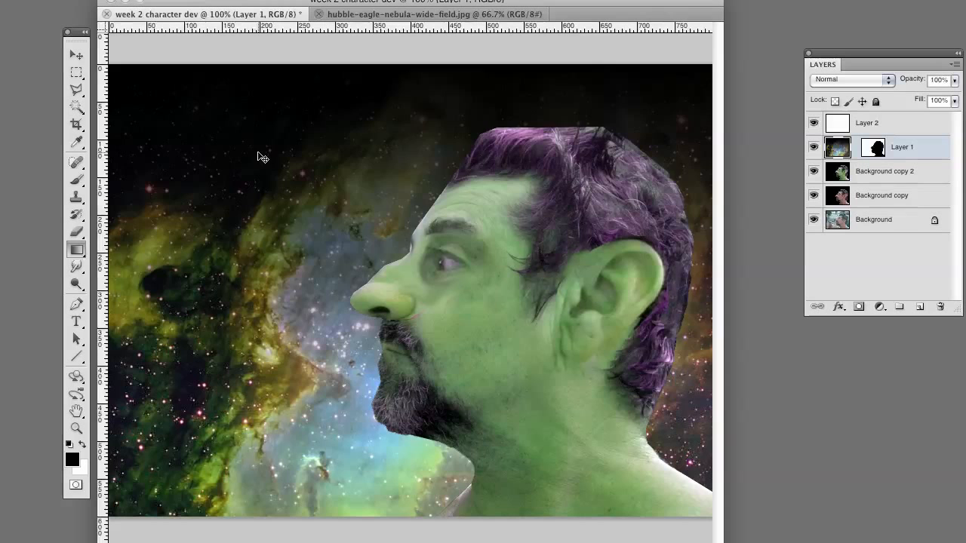
key("ctrl+z")
left_click_drag(293, 529, 299, 128)
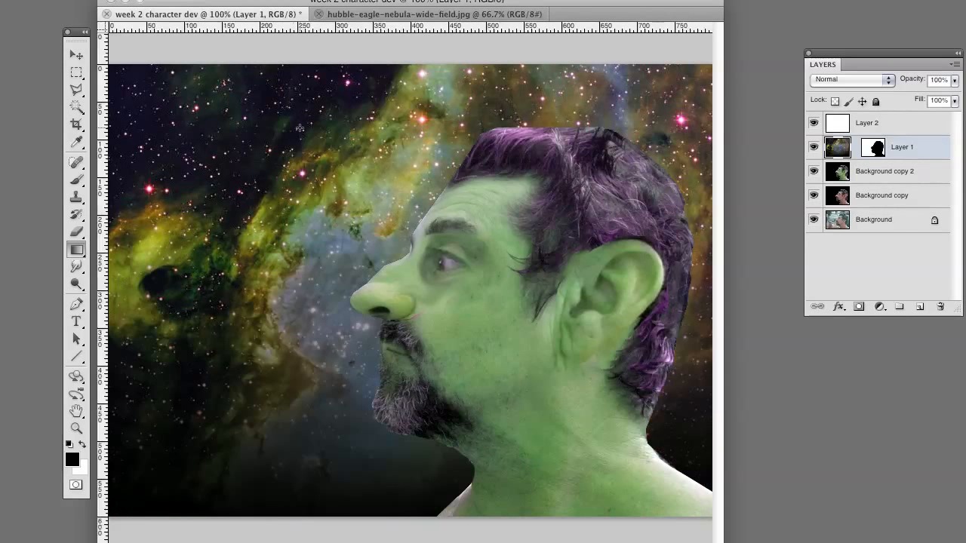
key("ctrl+z")
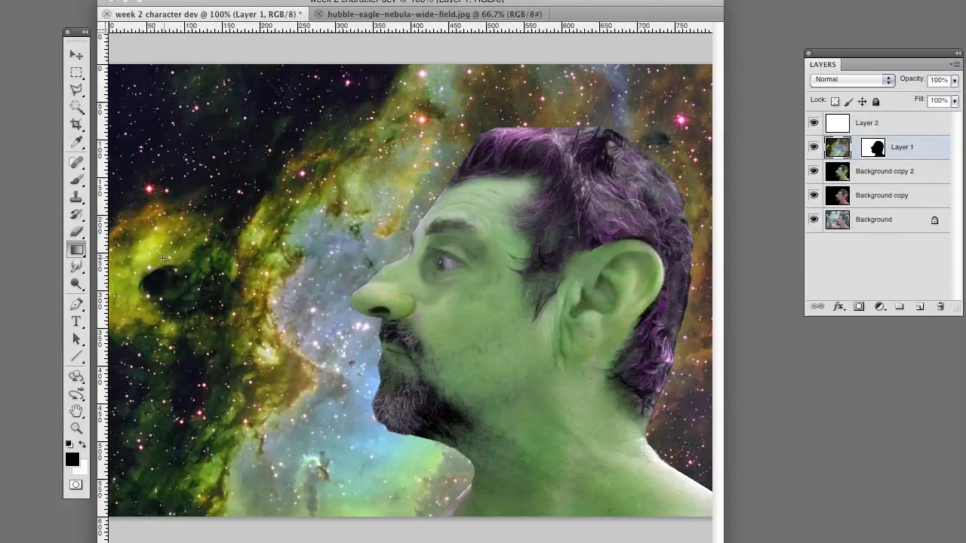
left_click_drag(113, 273, 437, 273)
key("ctrl+z")
Fade the nebula's right side into black with overlapping black-to-transparent gradients running from the image's right and middle towards the left
left_click_drag(708, 254, 640, 246)
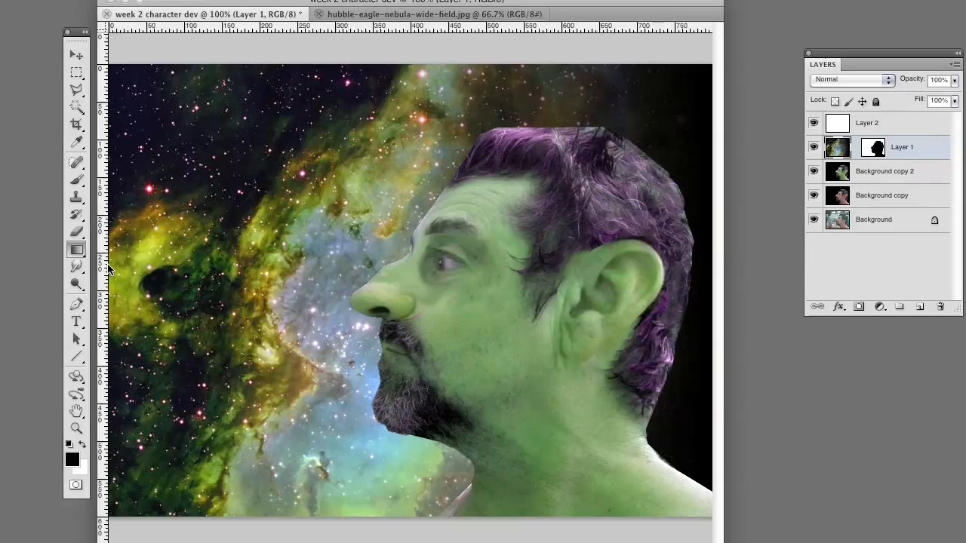
left_click_drag(547, 65, 167, 234)
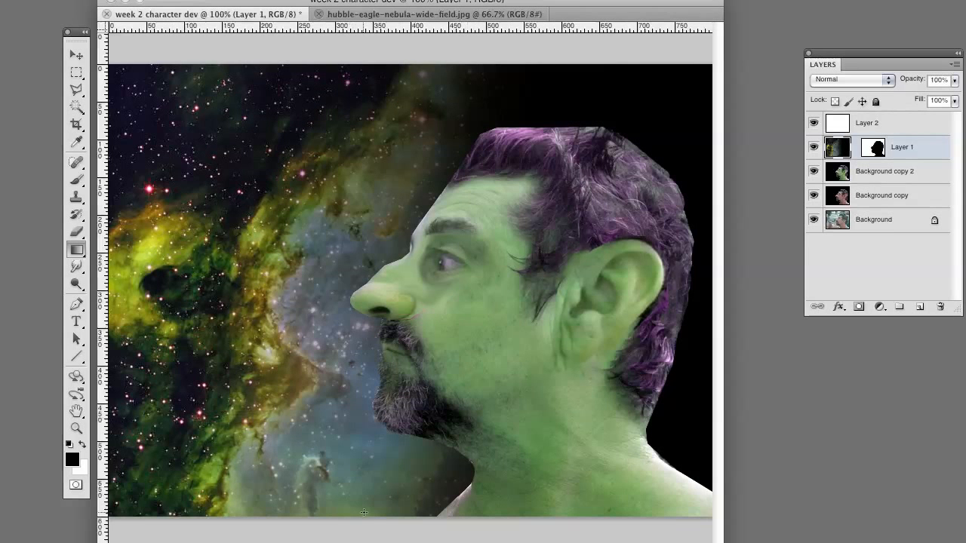
left_click_drag(366, 516, 170, 305)
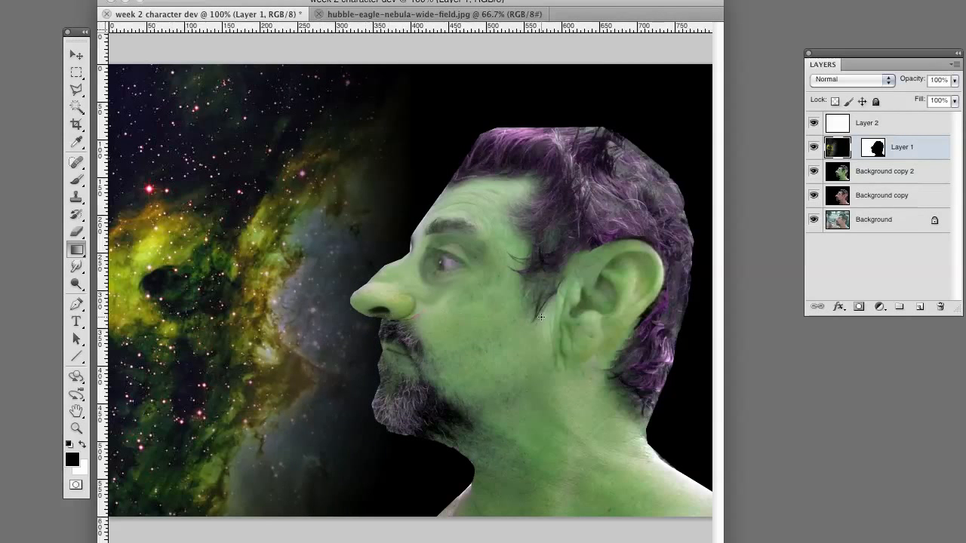
left_click_drag(543, 316, 270, 223)
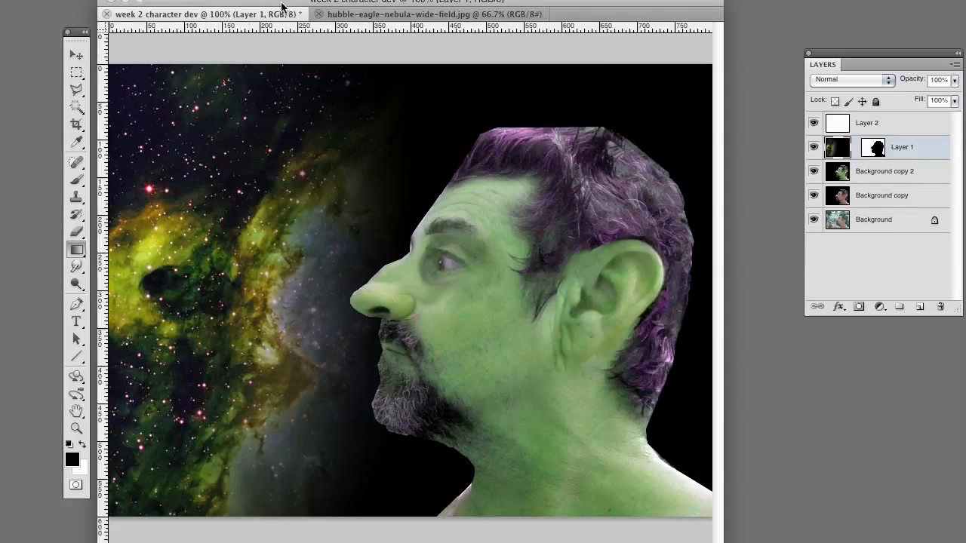
left_click_drag(279, 7, 279, 1)
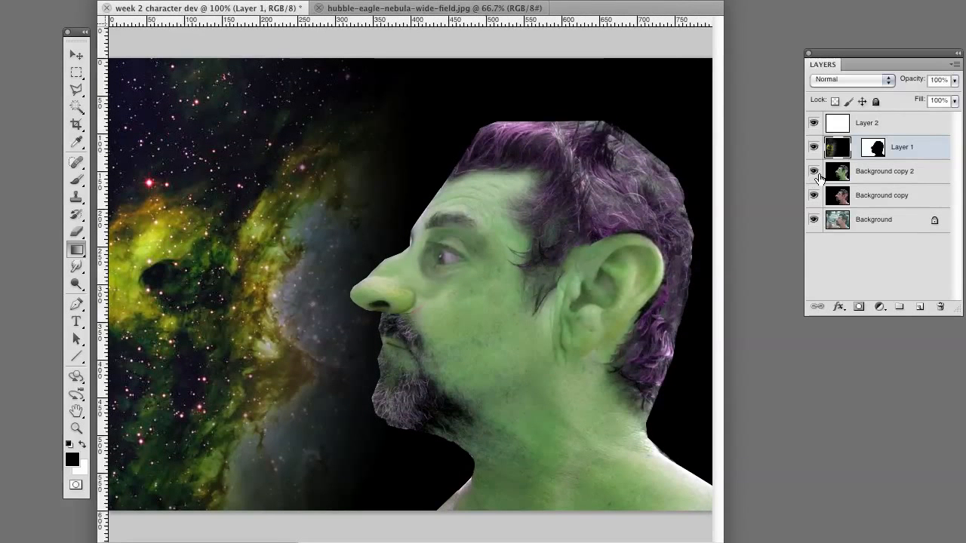
Extend the canvas height to 650 pixels, anchored at the top centre so the extra strip is added below the image
left_click(861, 175)
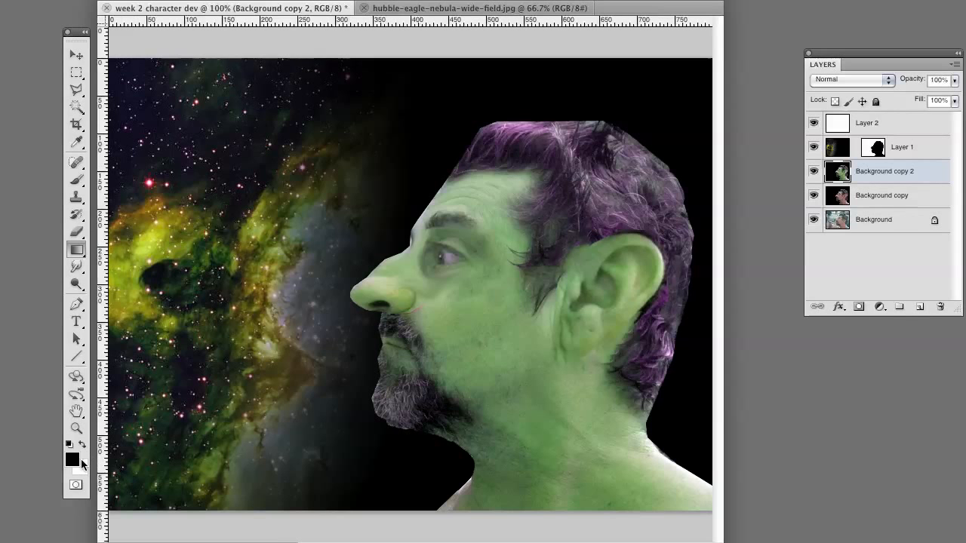
left_click_drag(216, 6, 213, 4)
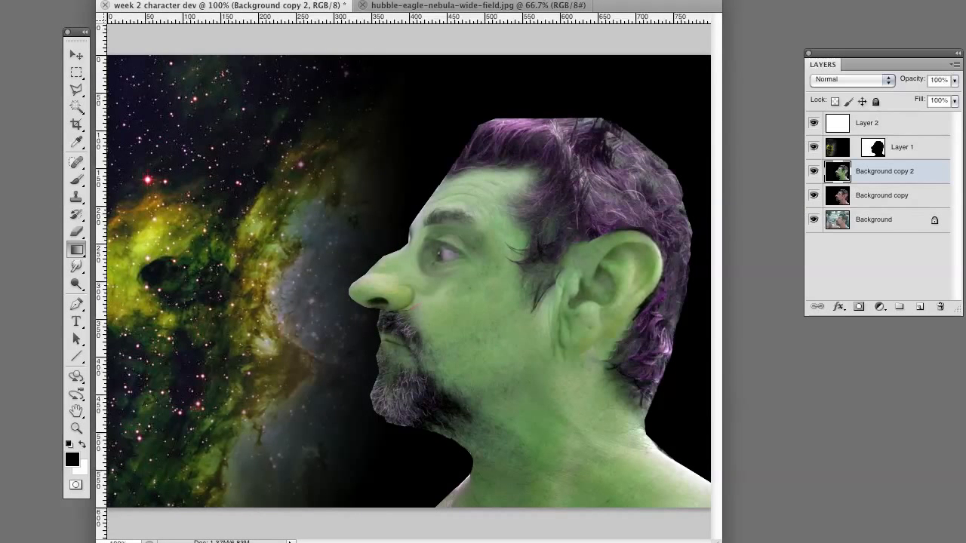
left_click(151, 0)
left_click(181, 27)
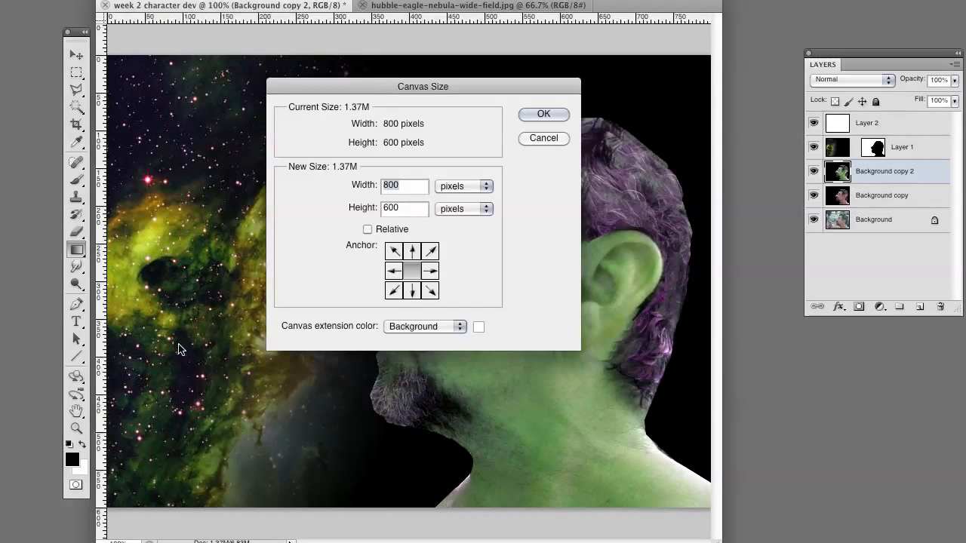
left_click(412, 251)
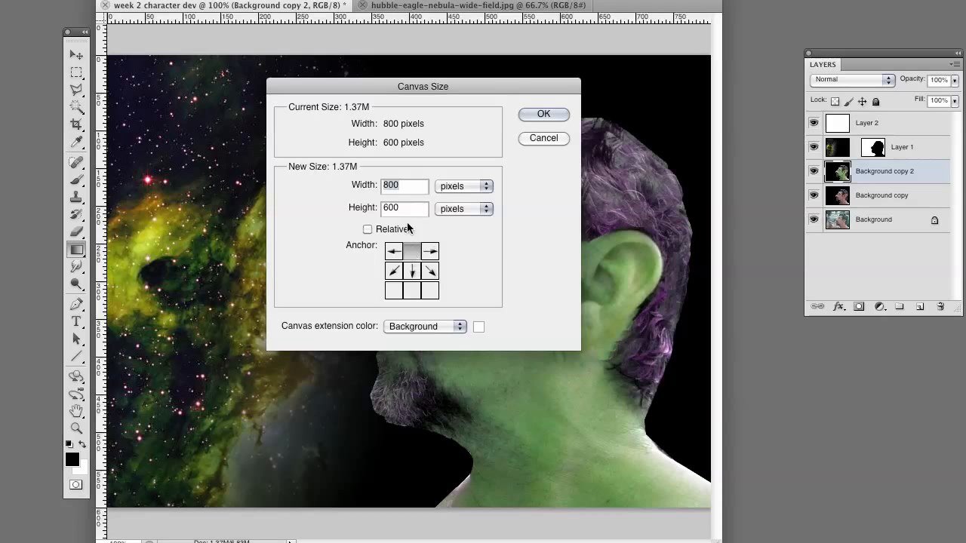
key("Tab")
type("650")
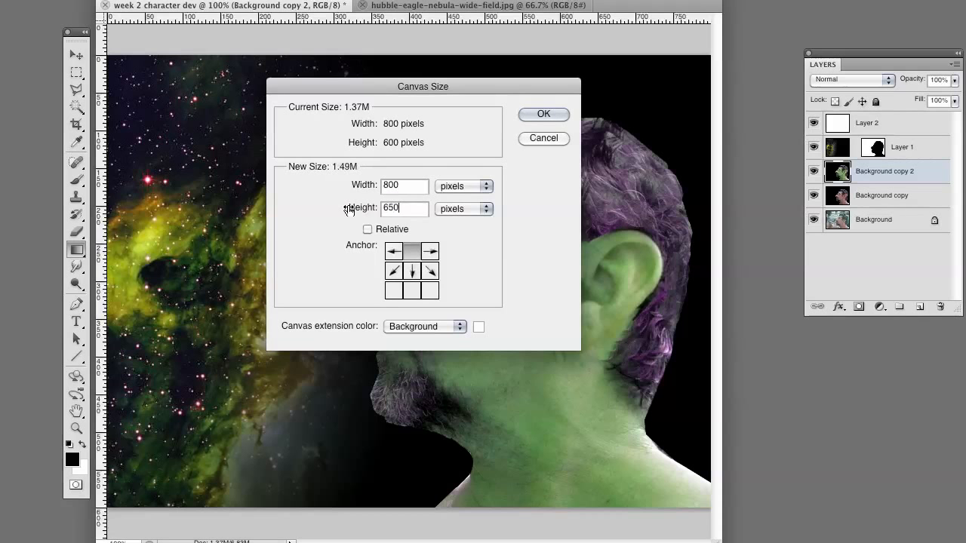
key("Return")
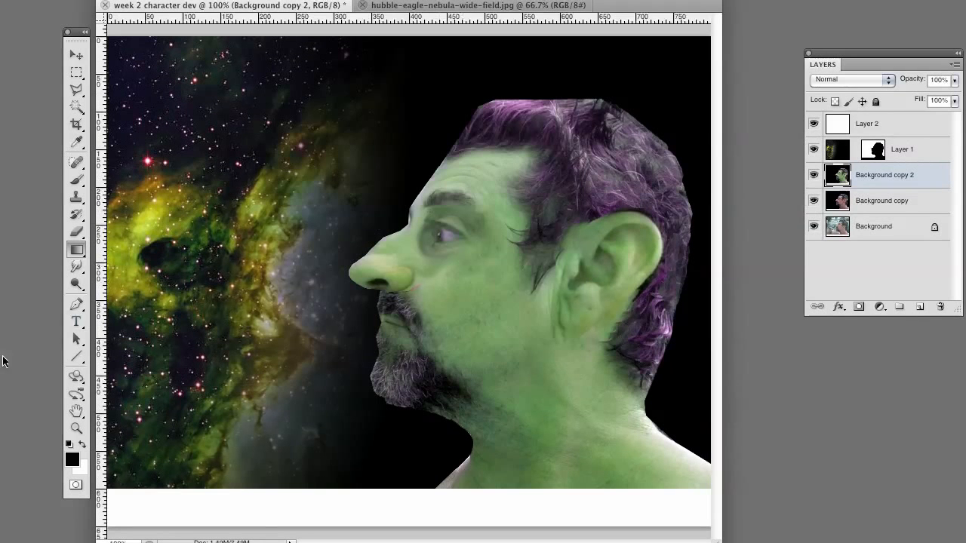
Add the caption "Leonore, Character study, Name year" as text in the white strip below the portrait
left_click(79, 323)
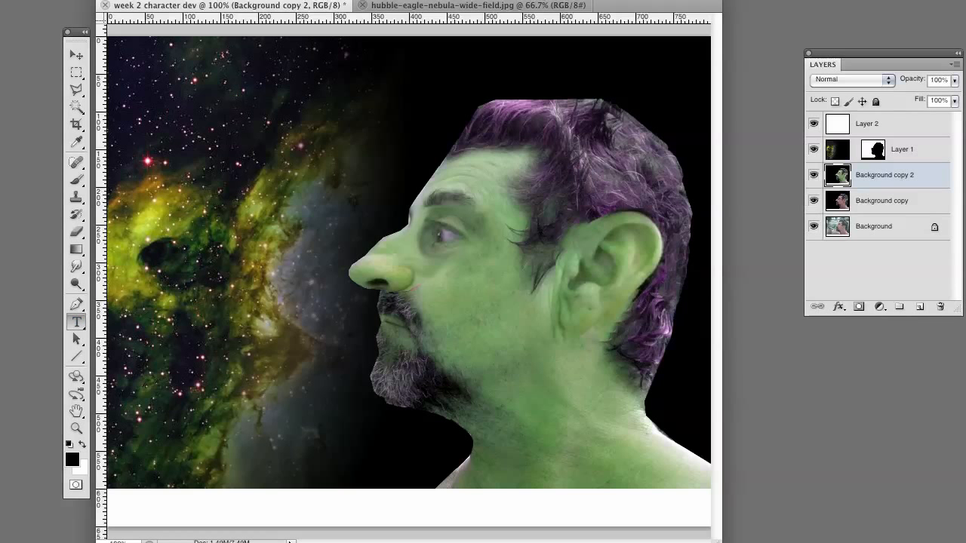
left_click(493, 499)
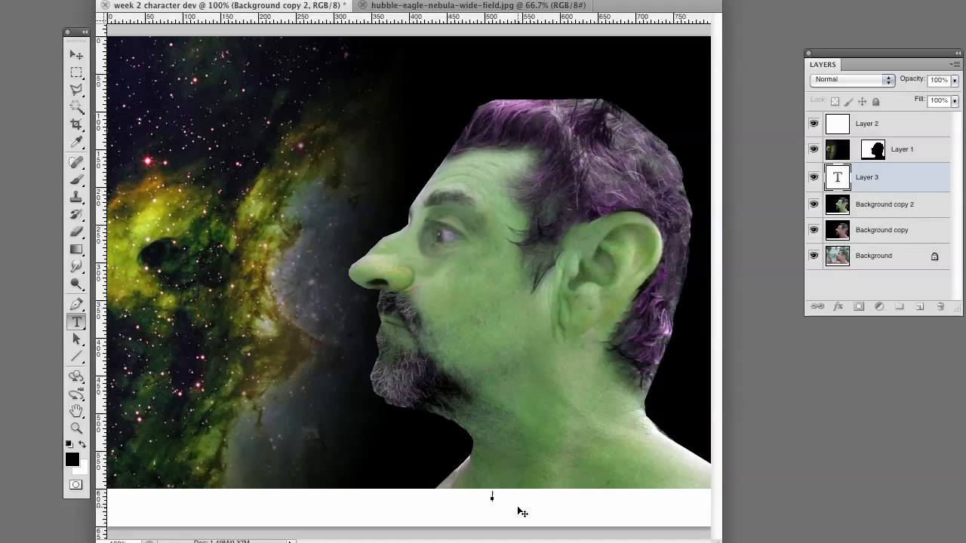
type("LE")
key("BackSpace")
type("eonore, Character study")
type(".")
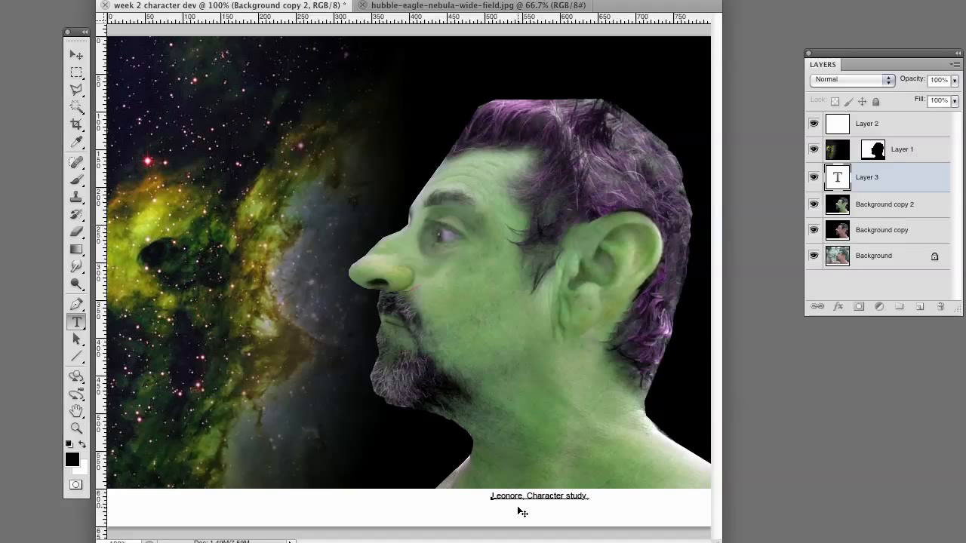
type(" Name year")
Move the caption to the right end of the white strip, slightly lower and just inside the image's right edge
left_click(81, 57)
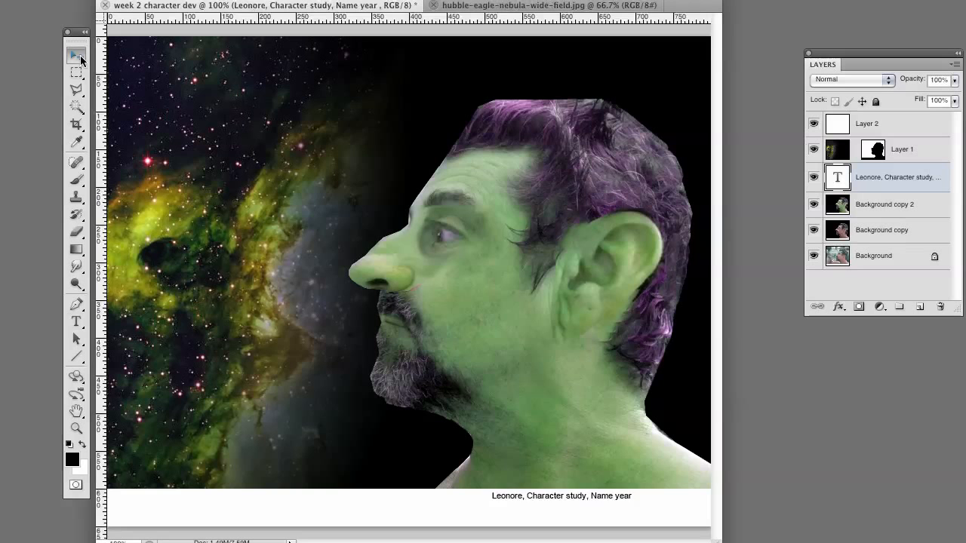
key("shift+Right")
key("shift+Right")
key("shift+Right")
key("shift+Right")
key("shift+Right")
key("shift+Right")
key("shift+Right")
key("shift+Right")
key("shift+Right")
key("shift+Right")
key("shift+Right")
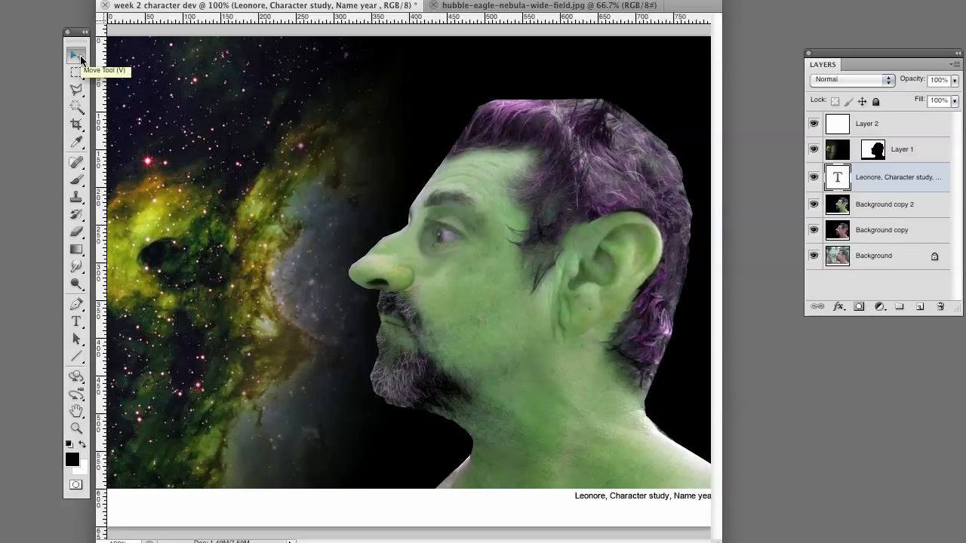
key("shift+Down")
key("Left")
key("Left")
key("Left")
key("Left")
key("Left")
key("Left")
key("Left")
key("Left")
key("Left")
key("Left")
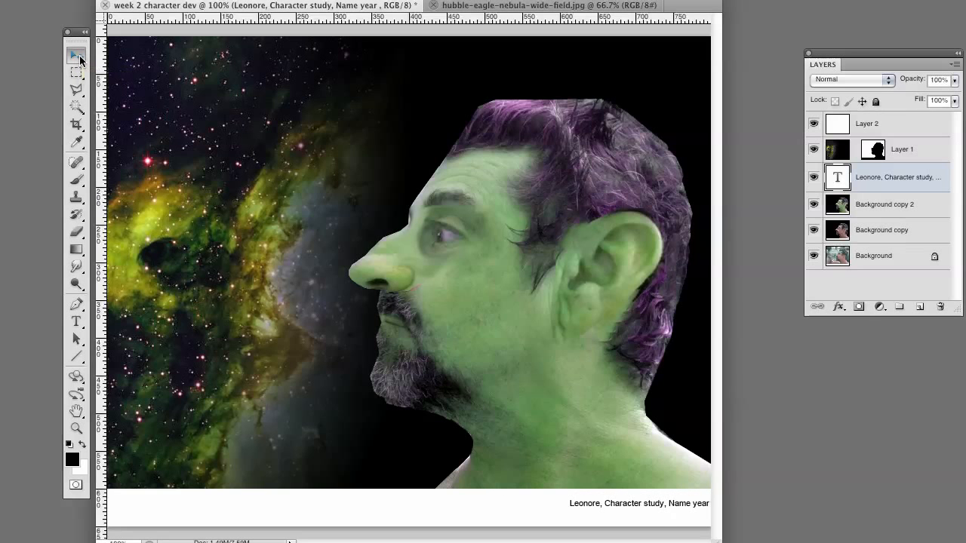
key("Up")
key("Up")
key("Up")
key("Up")
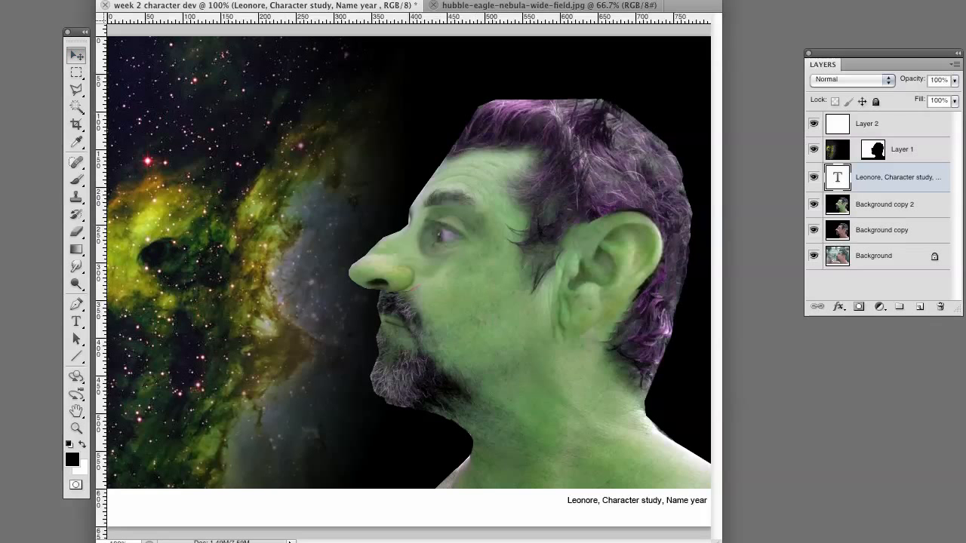
Check the JPEG settings in Save for Web & Devices and leave without saving
left_click(85, 0)
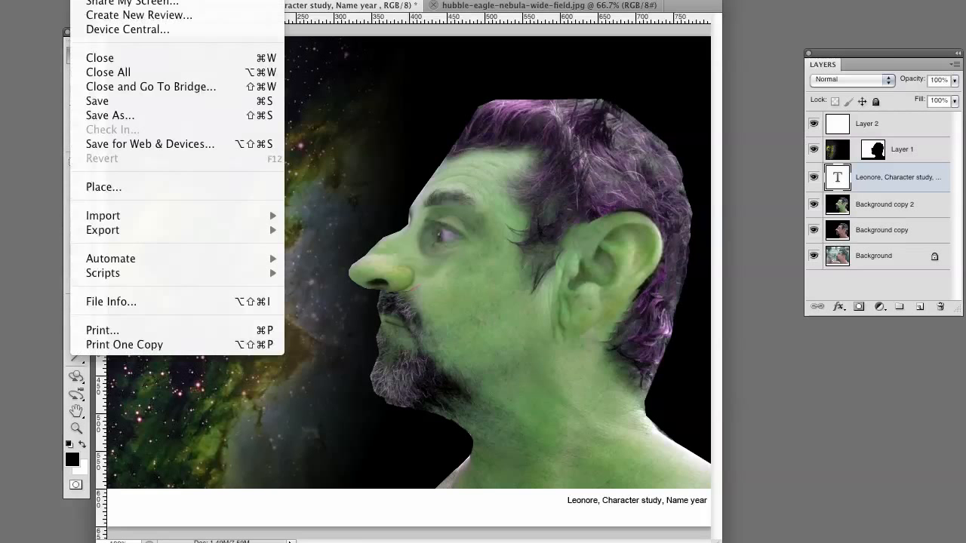
left_click(133, 143)
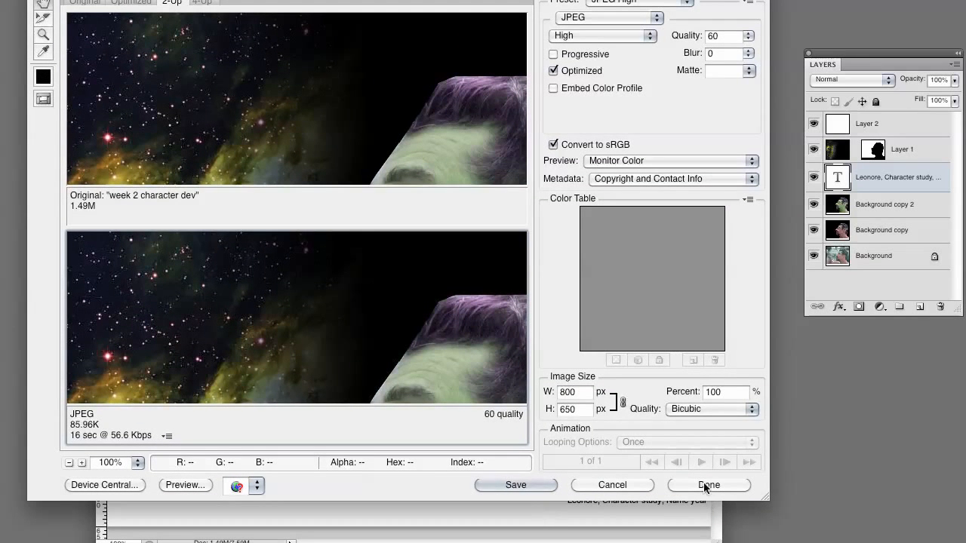
left_click(623, 486)
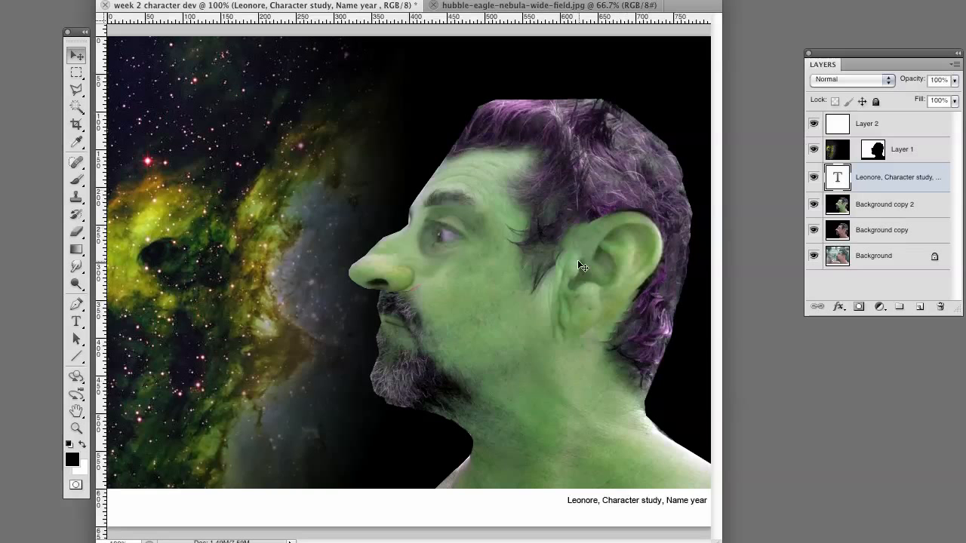